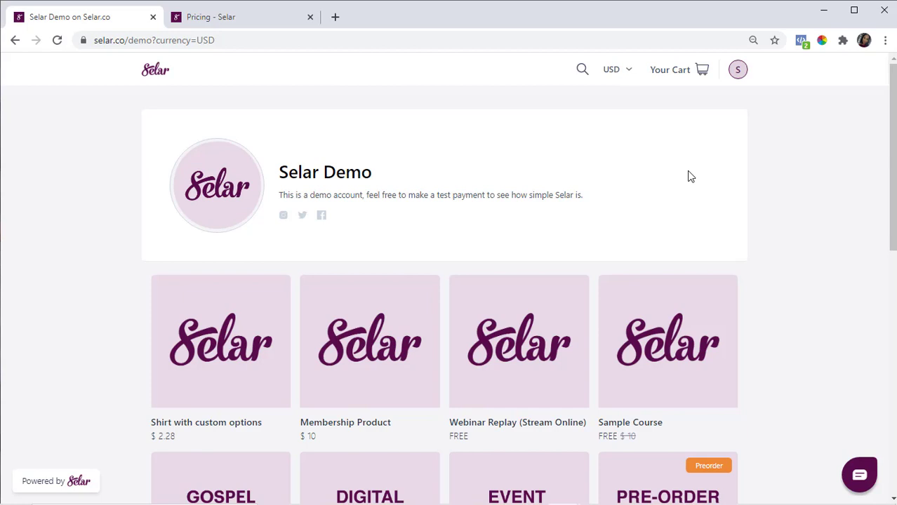
click(614, 70)
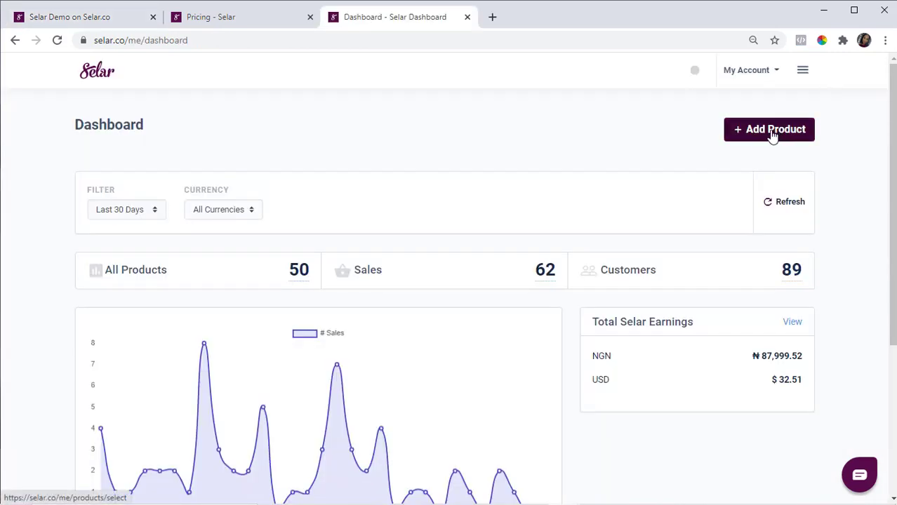
- Start adding a new digital product and name it "Sample Multicurrency"
click(772, 132)
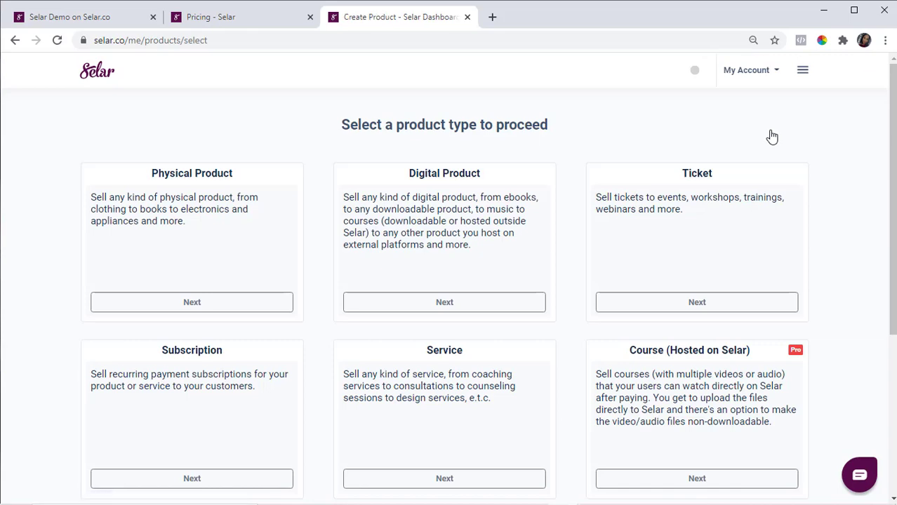
click(446, 309)
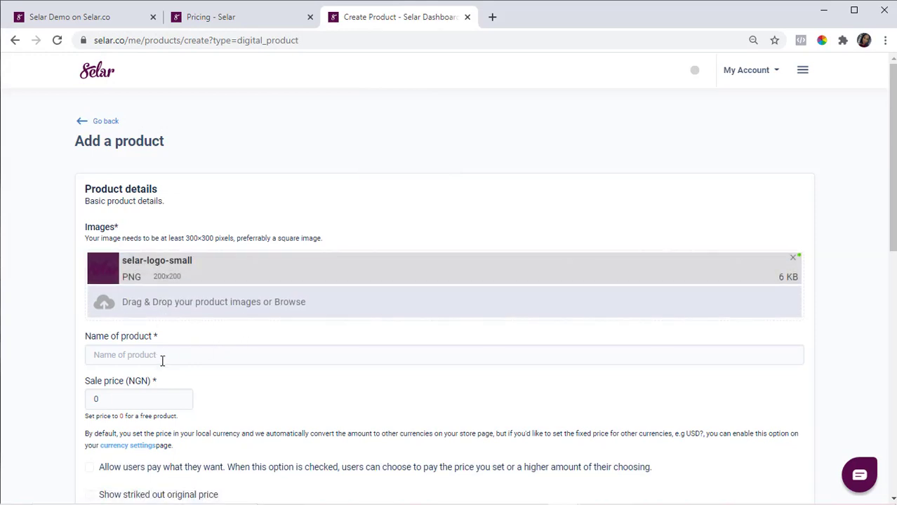
click(158, 359)
text(Sar)
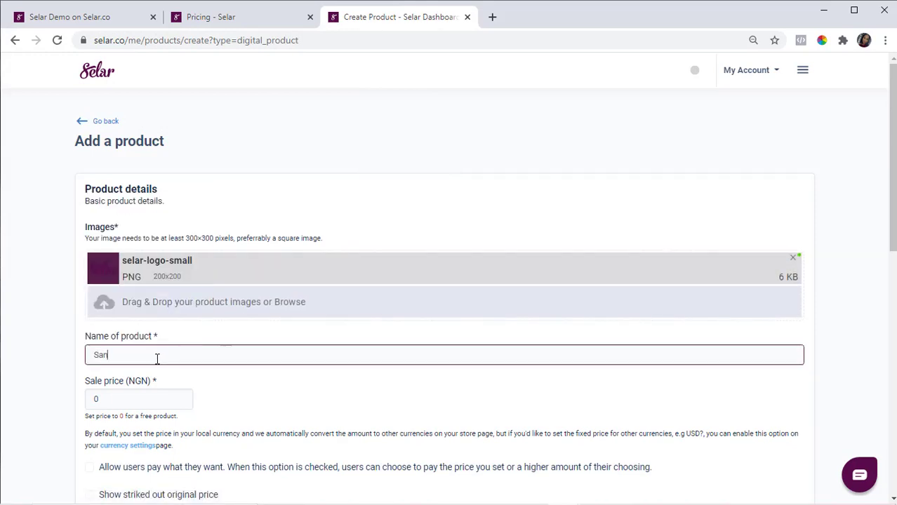
text(mple Multicurrency)
click(290, 340)
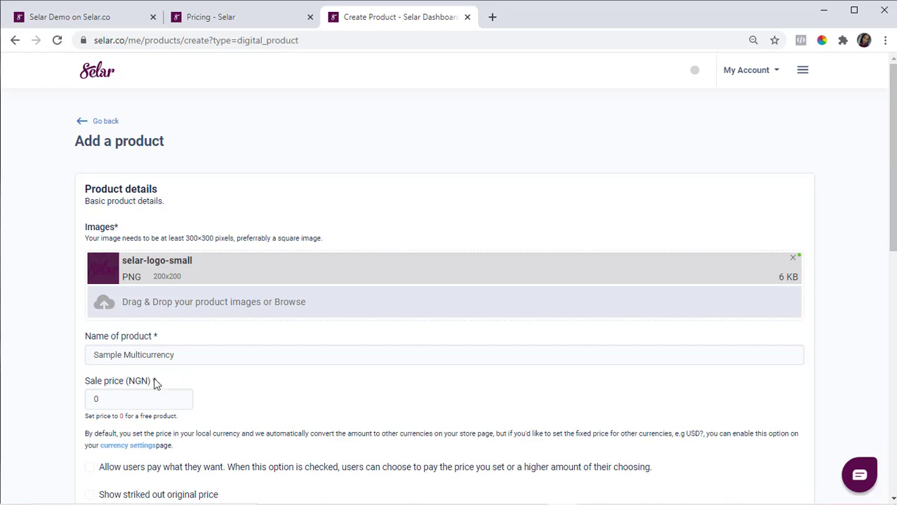
- Set the product's sale price to 5000 NGN and show a striked-out original price of 10000 NGN
click(118, 398)
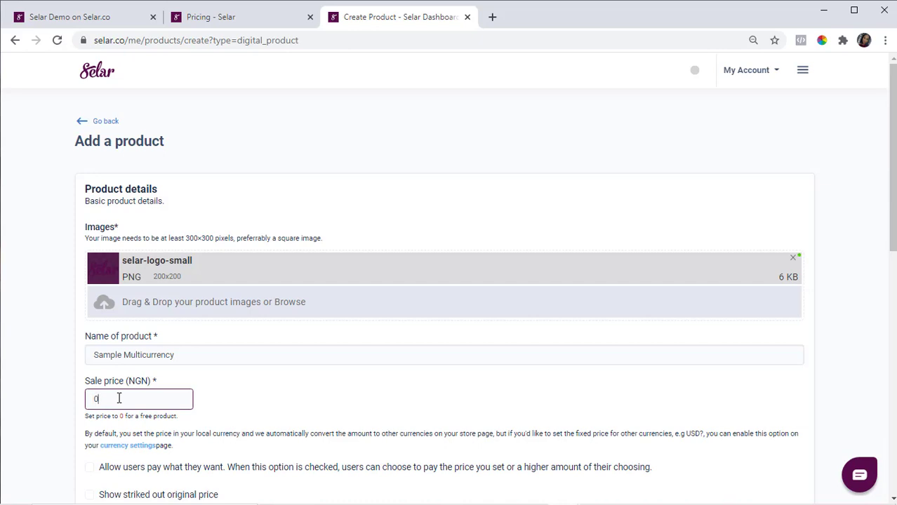
key(BackSpace)
text(5000)
scroll(444, 205, down, 5)
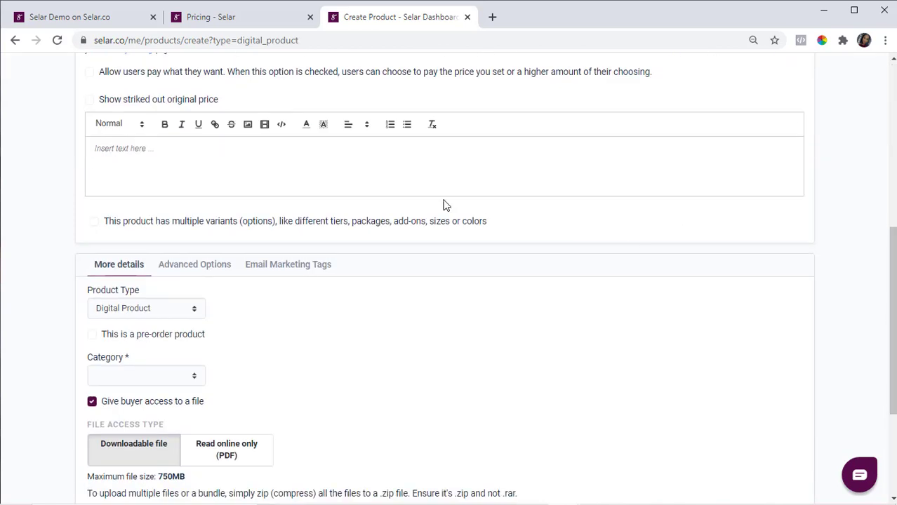
click(90, 99)
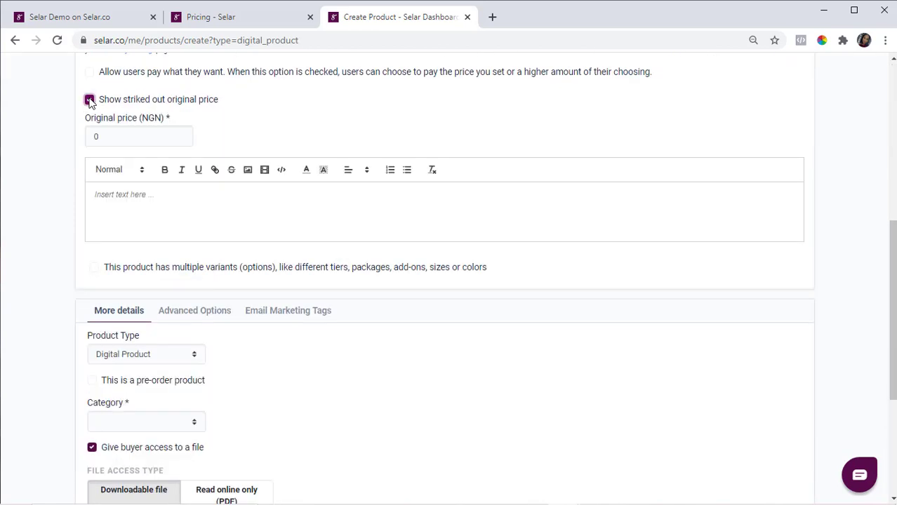
click(102, 129)
key(BackSpace)
text(100000)
key(BackSpace)
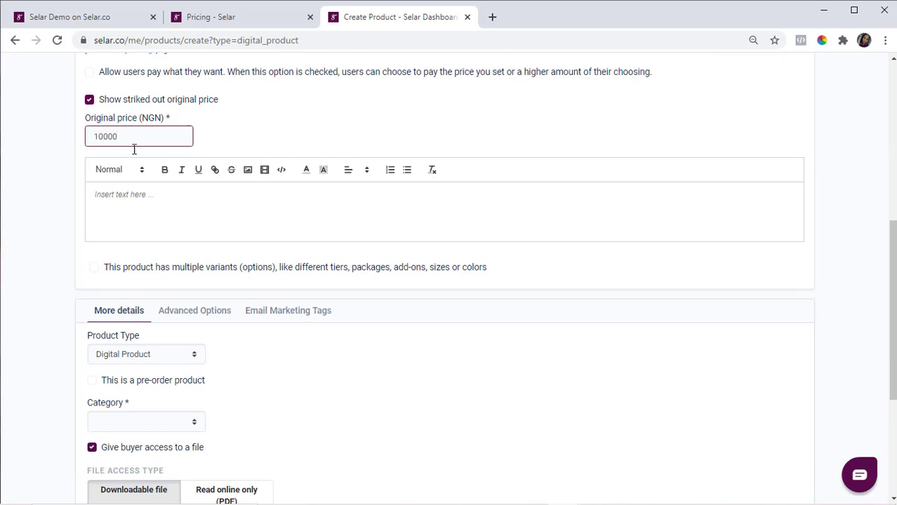
- Enter the description "Test Product" and save the product with buyer access to a file turned off
click(113, 204)
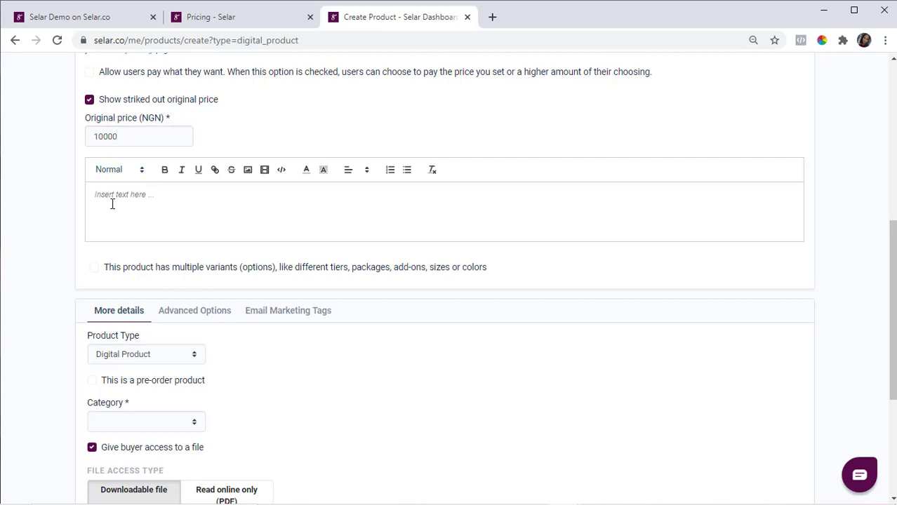
text(Test Product)
click(92, 448)
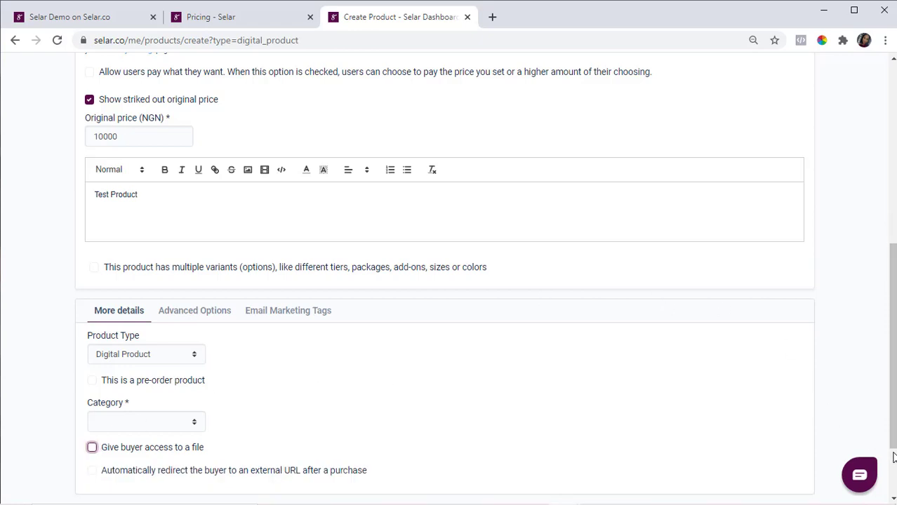
scroll(891, 449, down, 2)
click(784, 441)
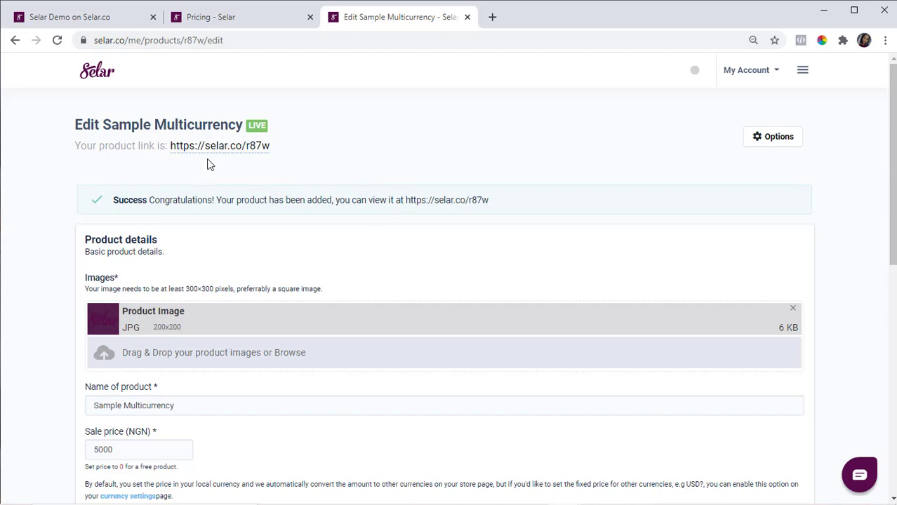
- Open the new product's public page through its link and check its price in USD and GBP
click(191, 155)
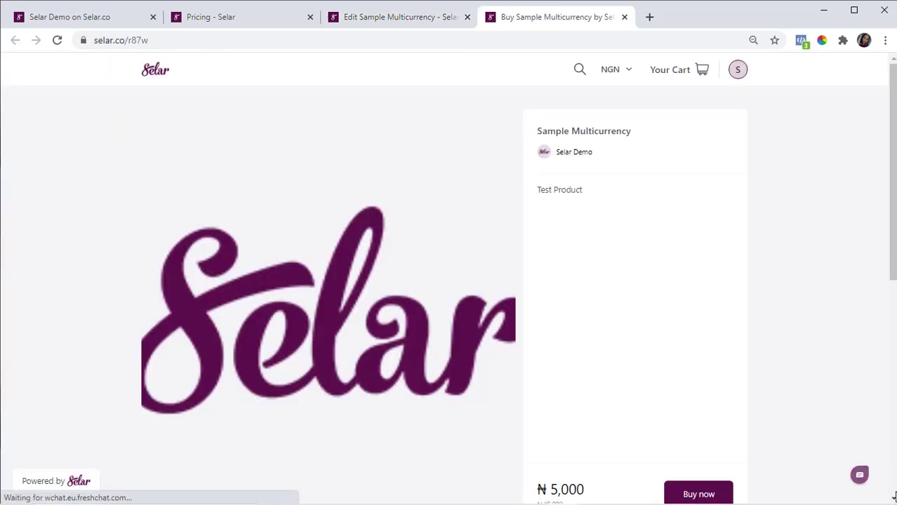
scroll(449, 281, down, 1)
scroll(551, 386, up, 1)
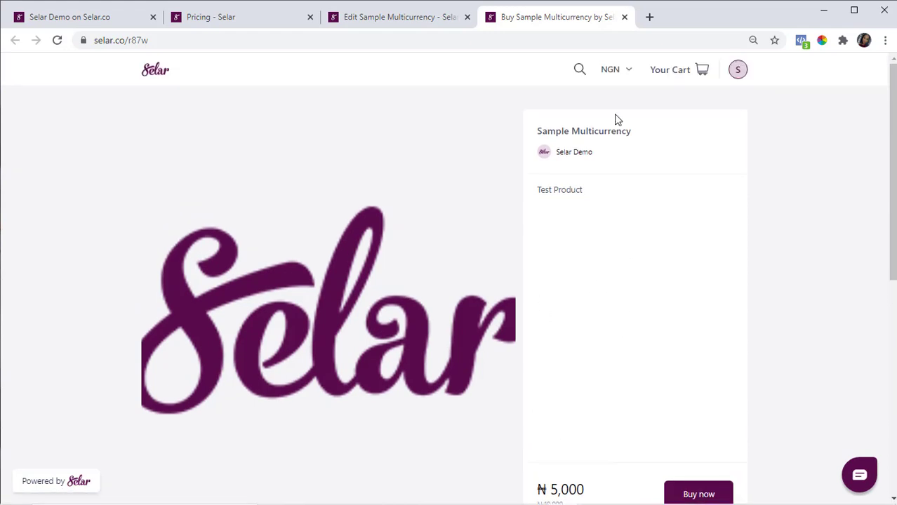
click(620, 73)
click(621, 74)
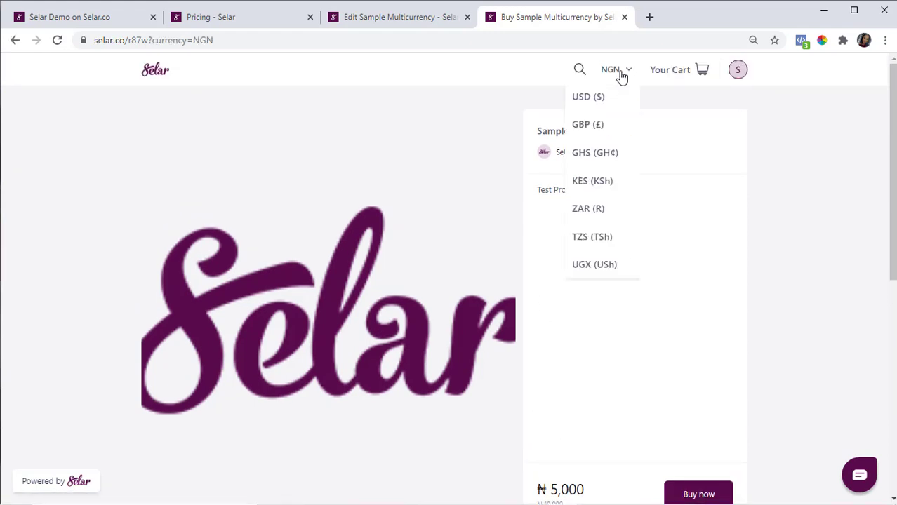
click(592, 103)
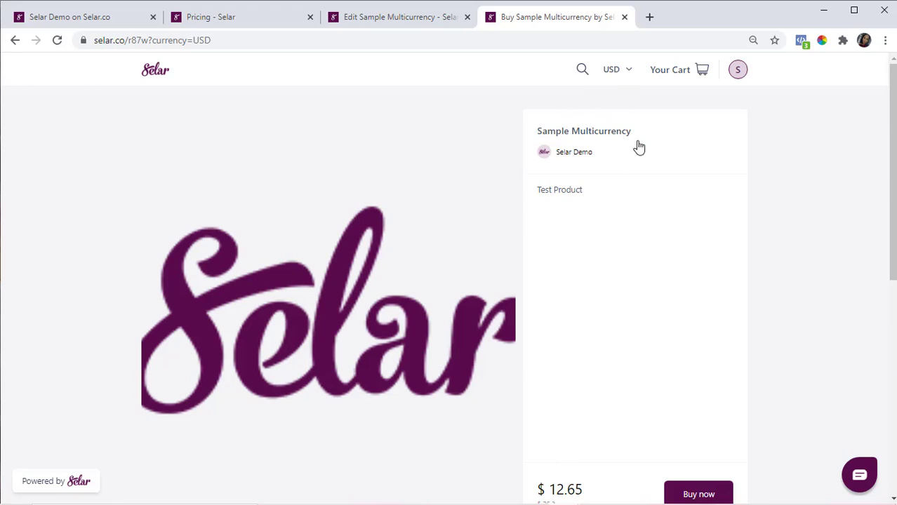
click(616, 73)
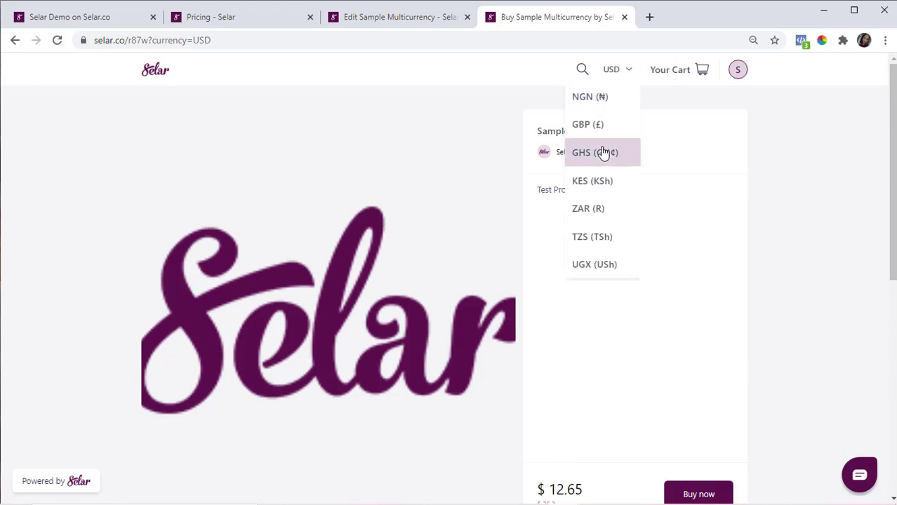
click(594, 126)
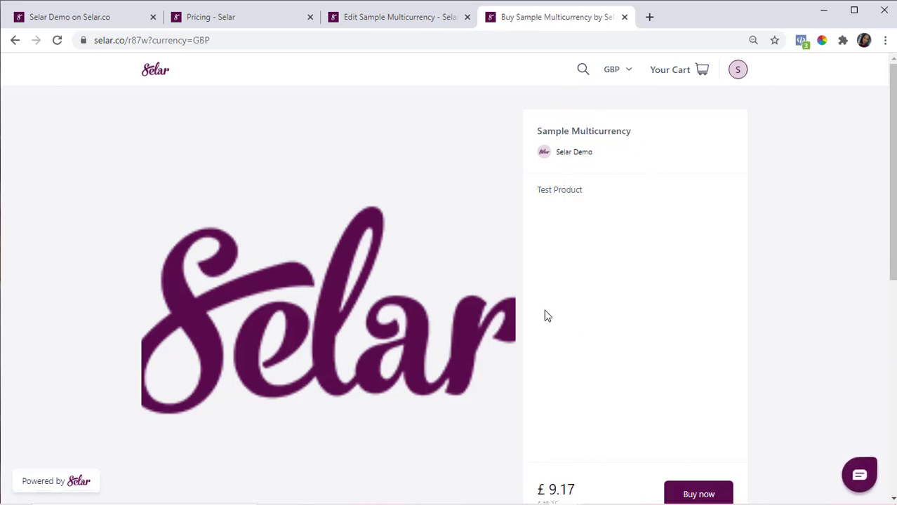
- Check the sale price on the product's edit page and view the public page's price in USD again
click(383, 25)
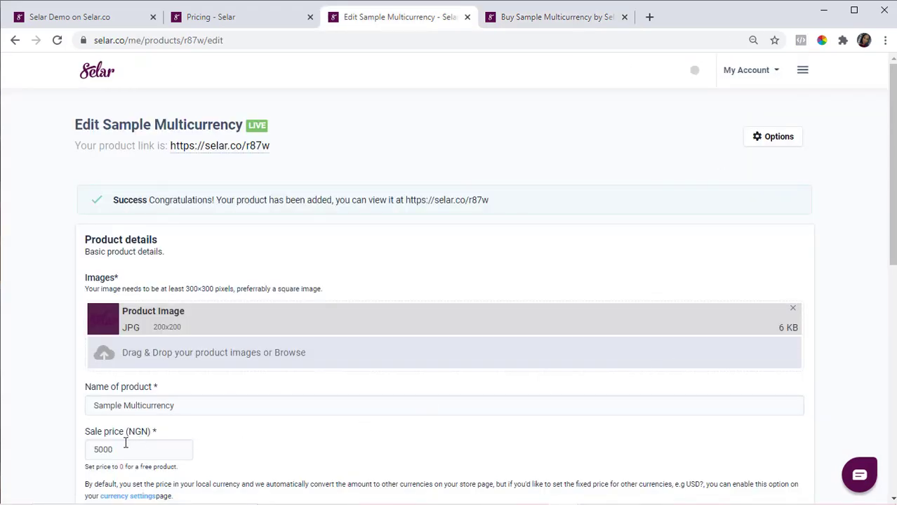
click(531, 19)
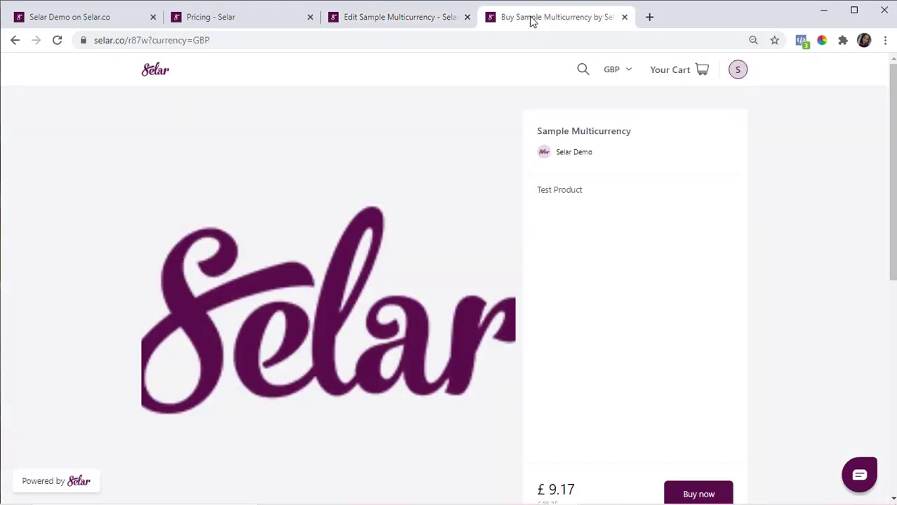
click(616, 73)
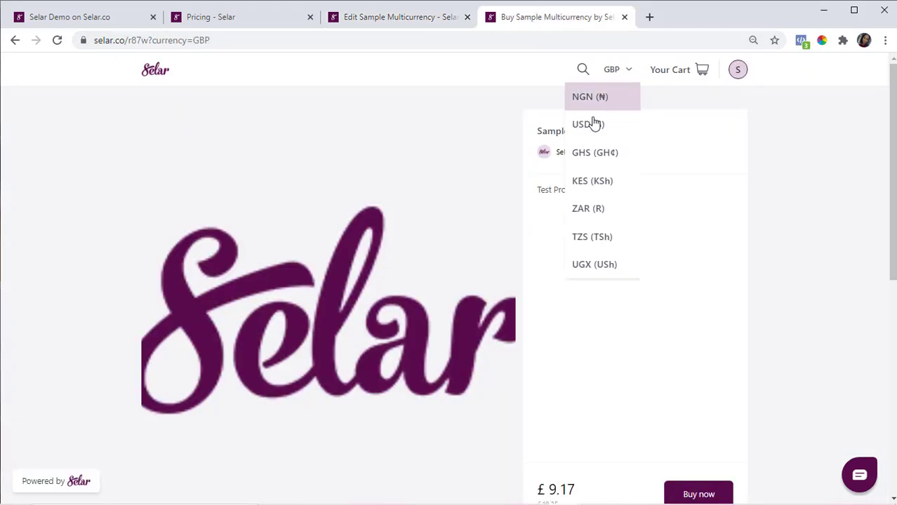
click(610, 139)
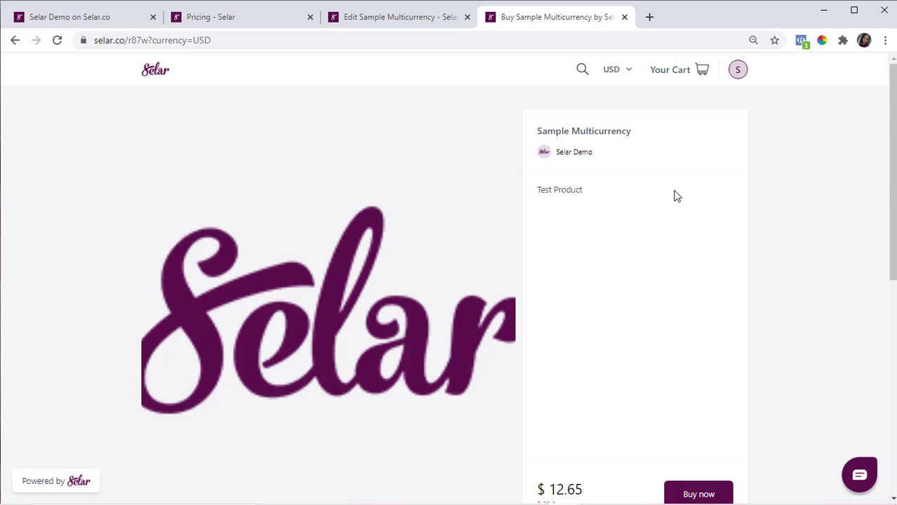
click(620, 74)
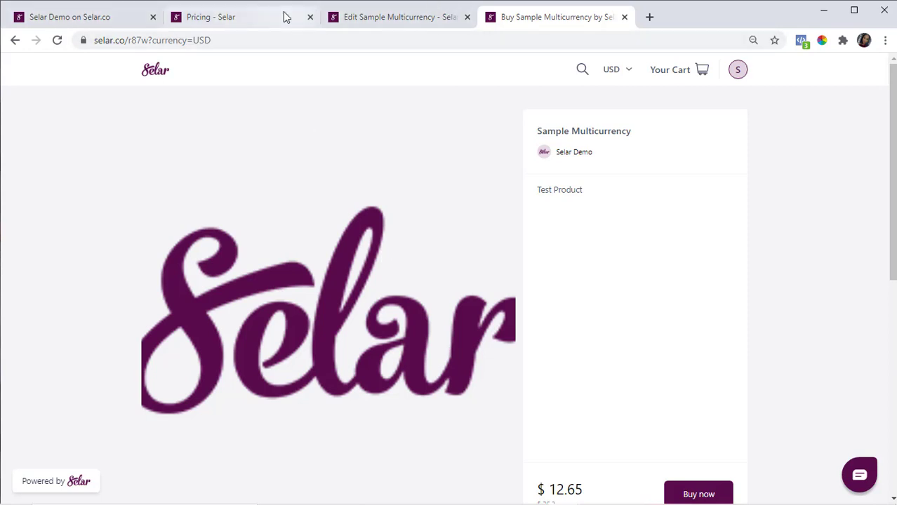
- Close the Pricing page and go from the product's edit page to the Store Currencies settings
click(310, 17)
click(239, 17)
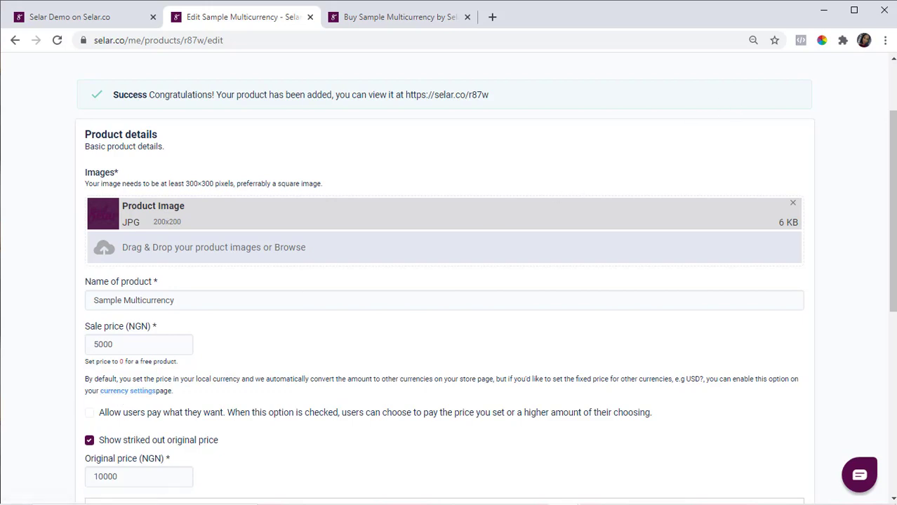
scroll(771, 98, up, 3)
click(801, 76)
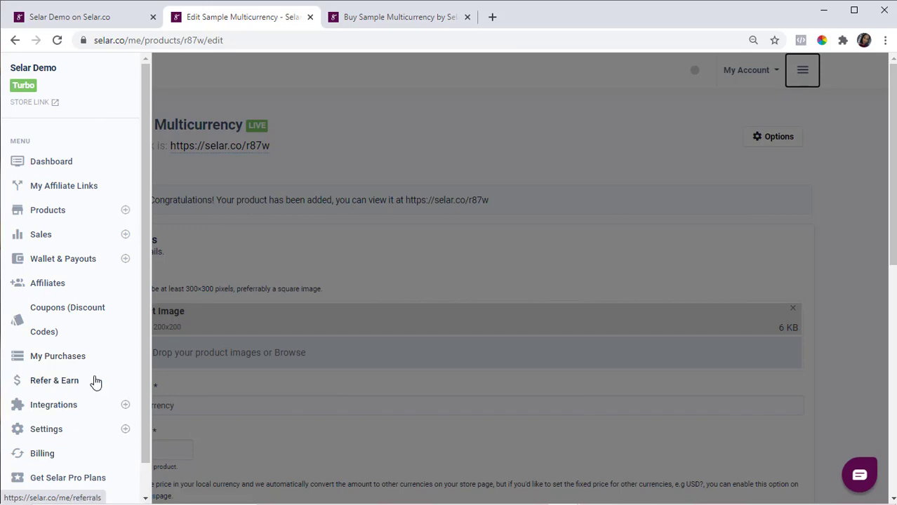
click(105, 437)
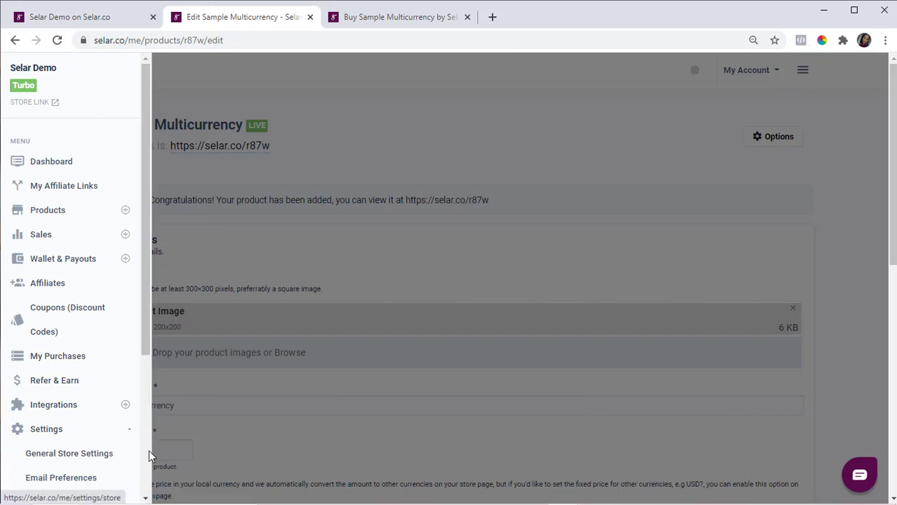
scroll(146, 478, down, 1)
scroll(126, 449, down, 3)
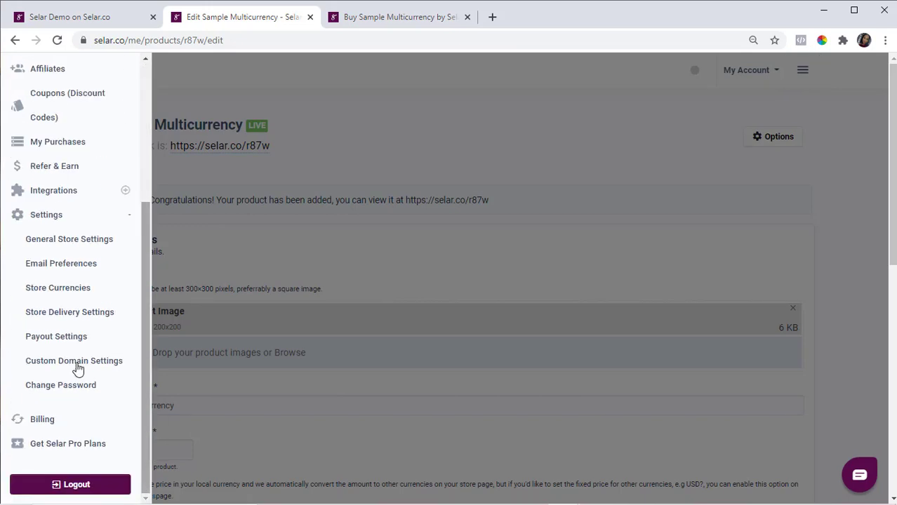
click(45, 296)
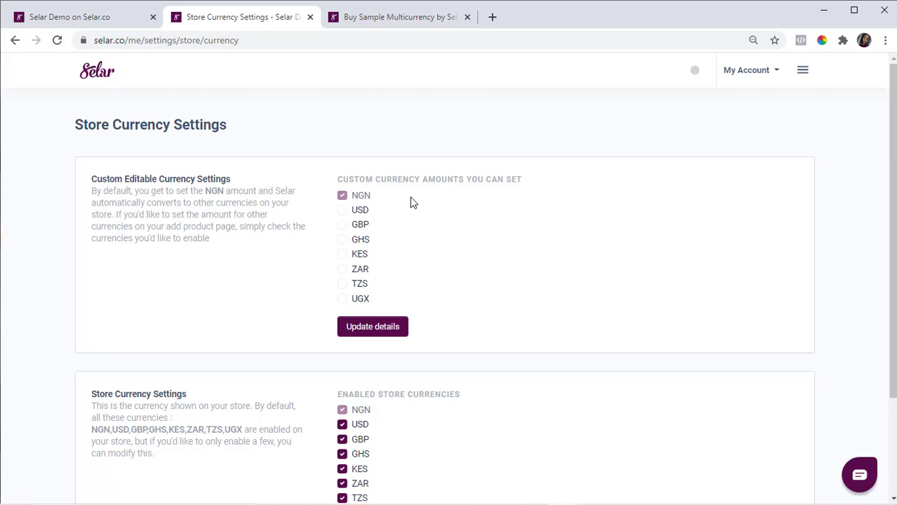
- Enable USD and GHS as custom editable currency amounts and save the update
click(342, 211)
click(342, 240)
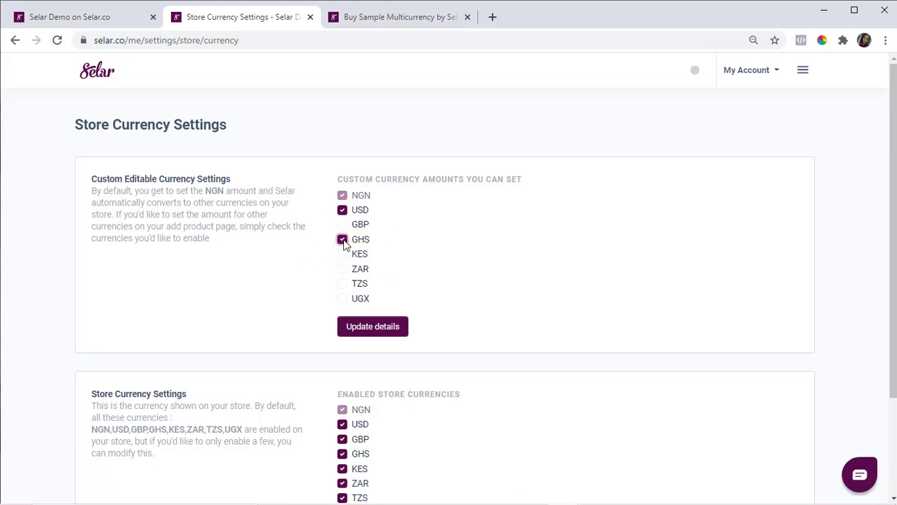
click(364, 331)
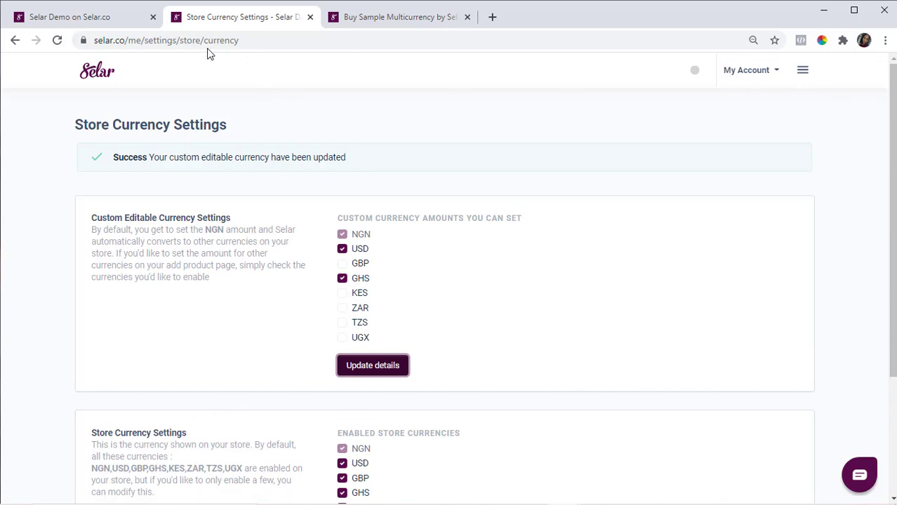
- Return to the product's edit page and reload it to load the USD and GHS price fields
click(15, 42)
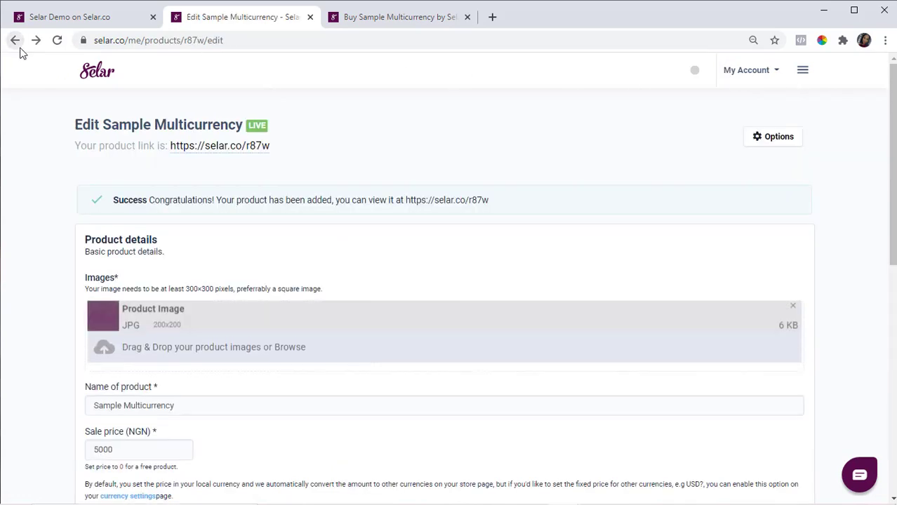
click(57, 40)
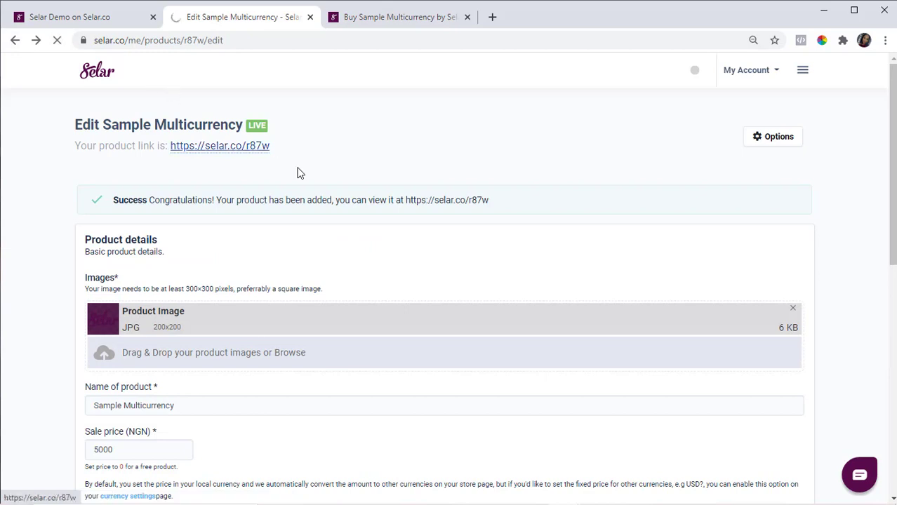
scroll(287, 320, down, 4)
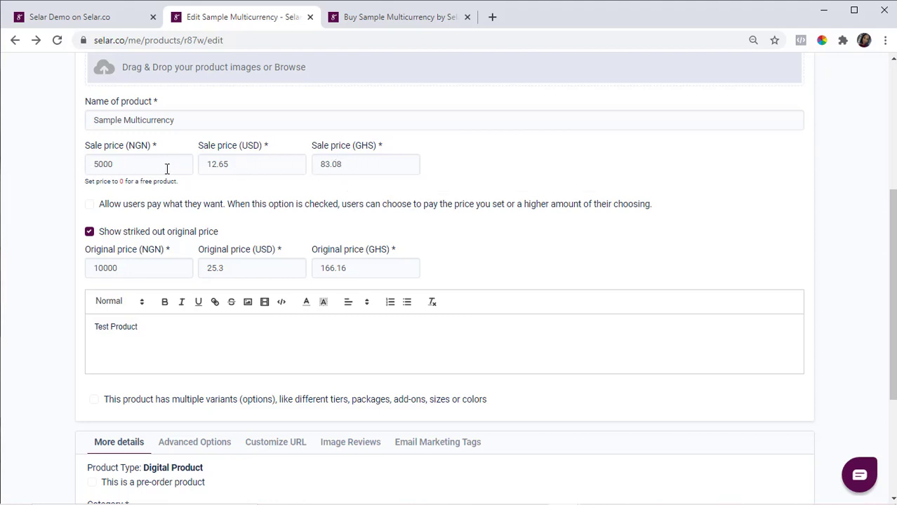
- Set the product's sale price to 20 USD and 100 GHS, and update the product
mouse_move(248, 158)
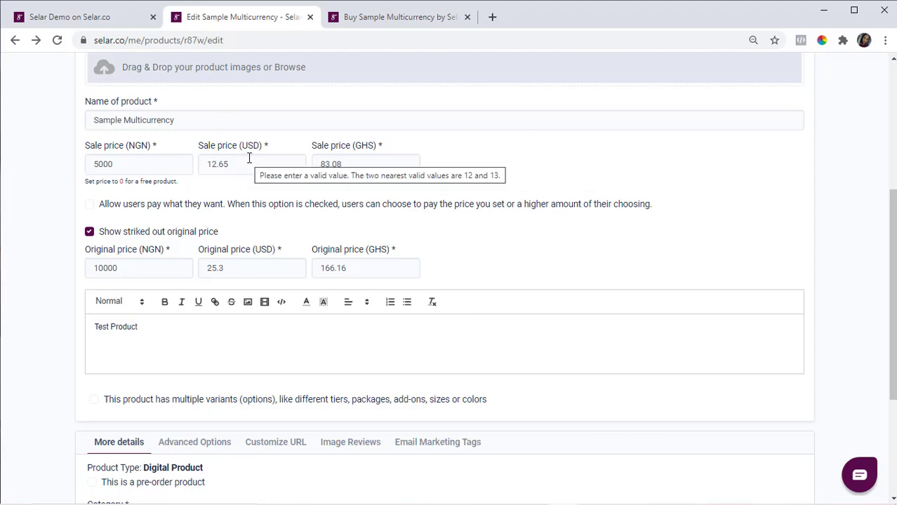
double_click(218, 167)
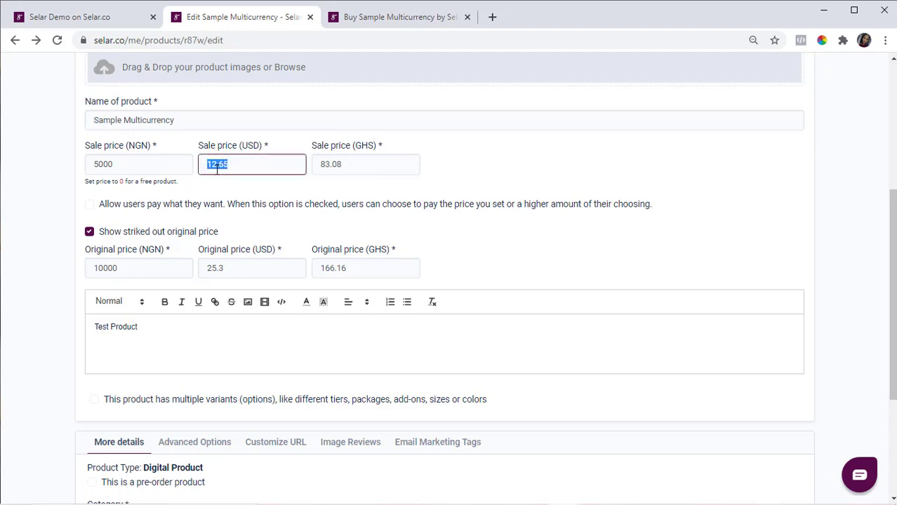
text(20)
double_click(331, 166)
text(100)
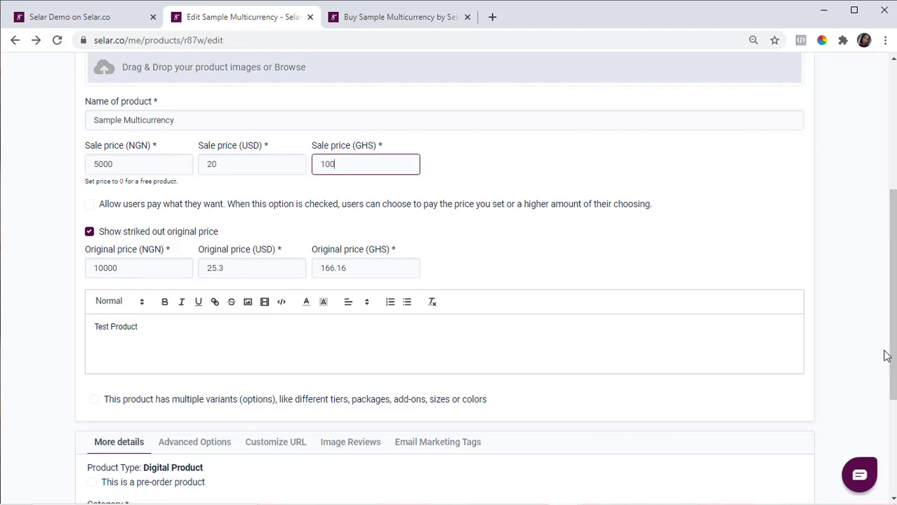
scroll(886, 361, down, 2)
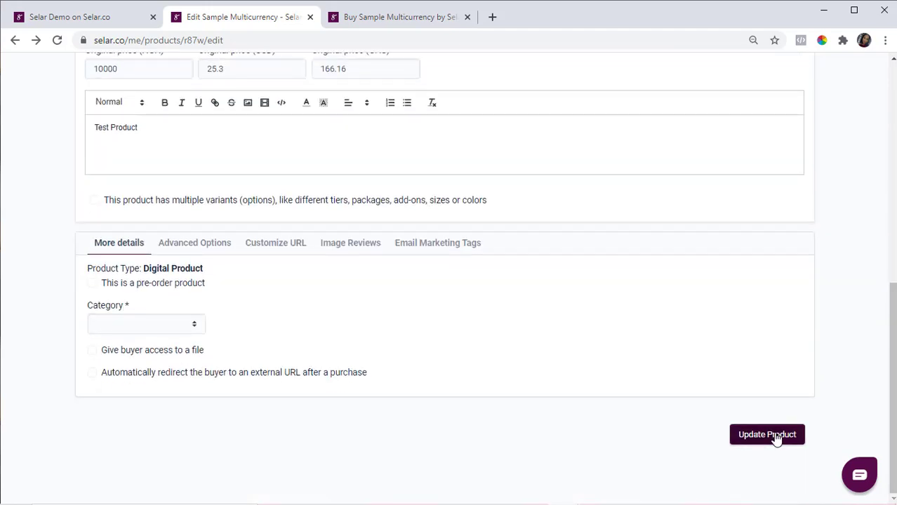
click(776, 436)
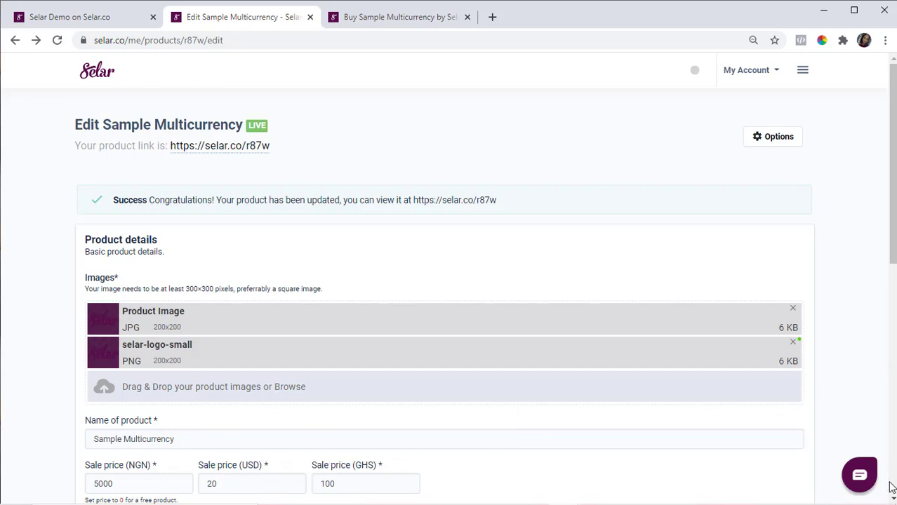
- Reload the product's public page and compare its USD price with the sale price on the edit page
scroll(890, 492, down, 1)
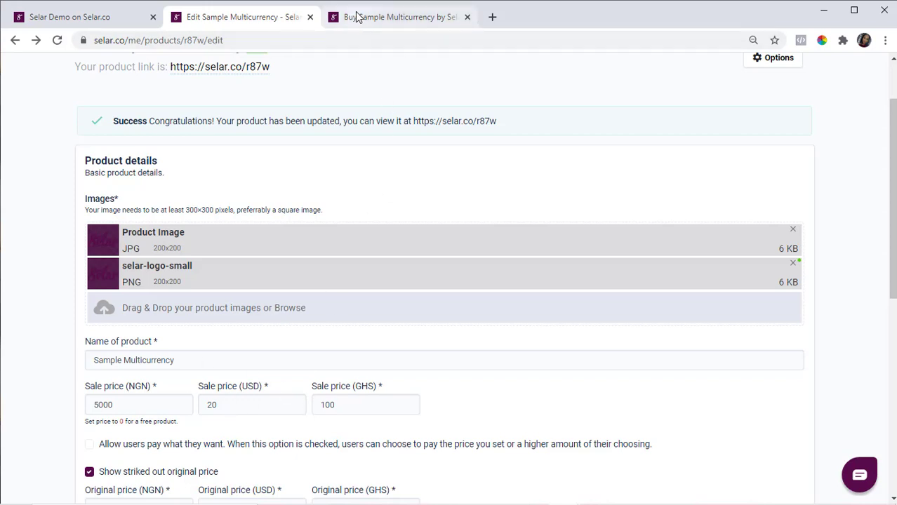
click(396, 19)
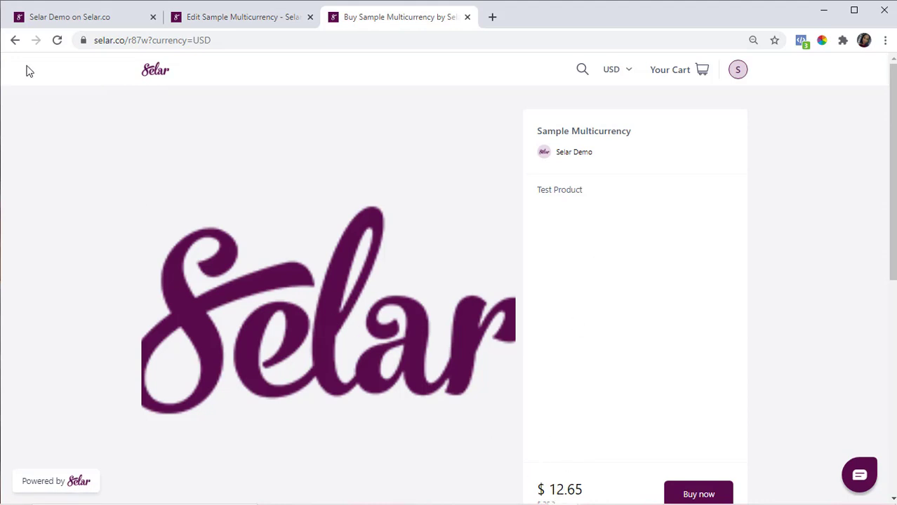
click(58, 40)
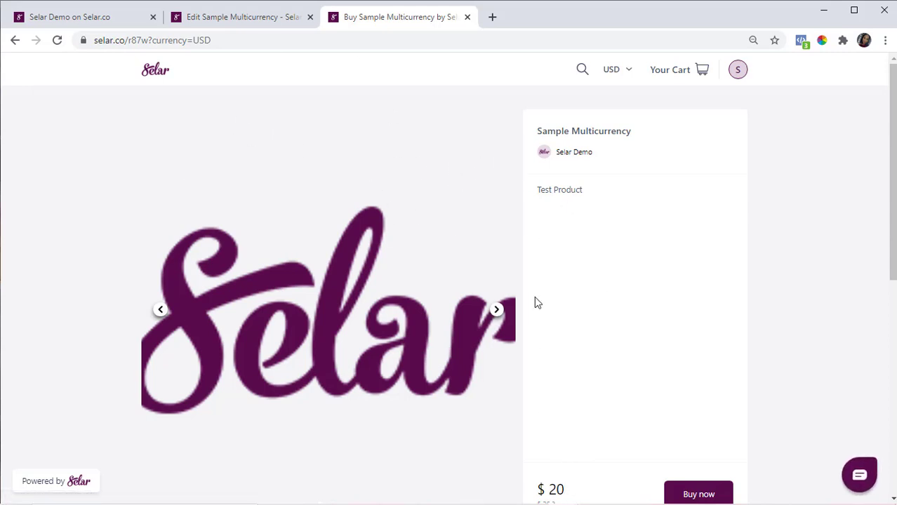
click(226, 20)
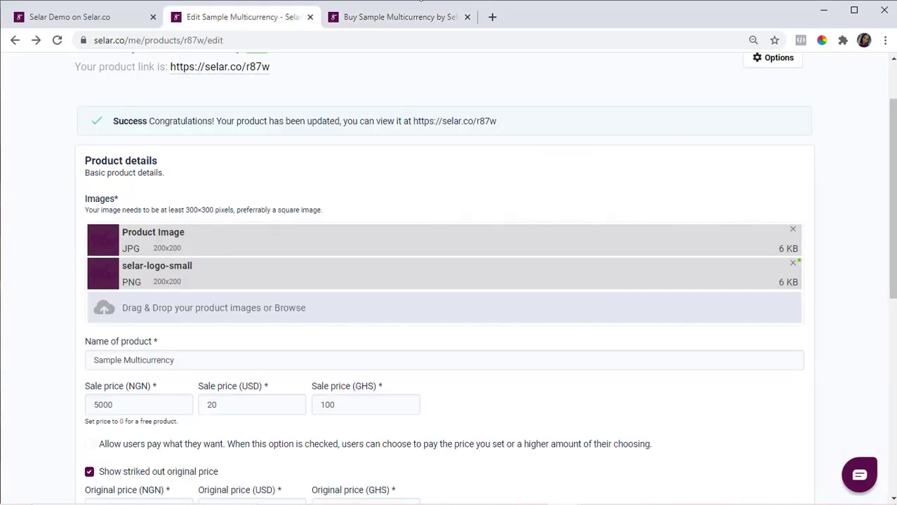
- Switch the product's public page to GHS and compare its price with the GHS sale price on the edit page
click(413, 17)
click(618, 78)
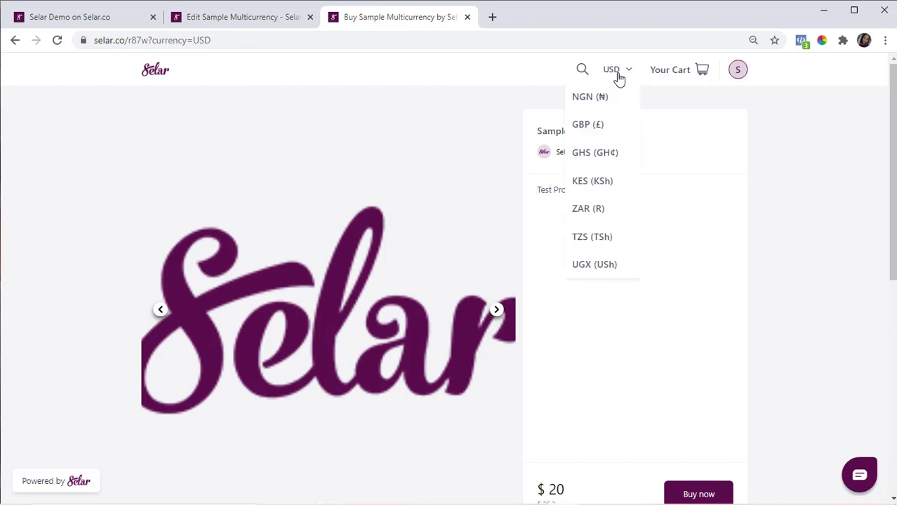
click(598, 152)
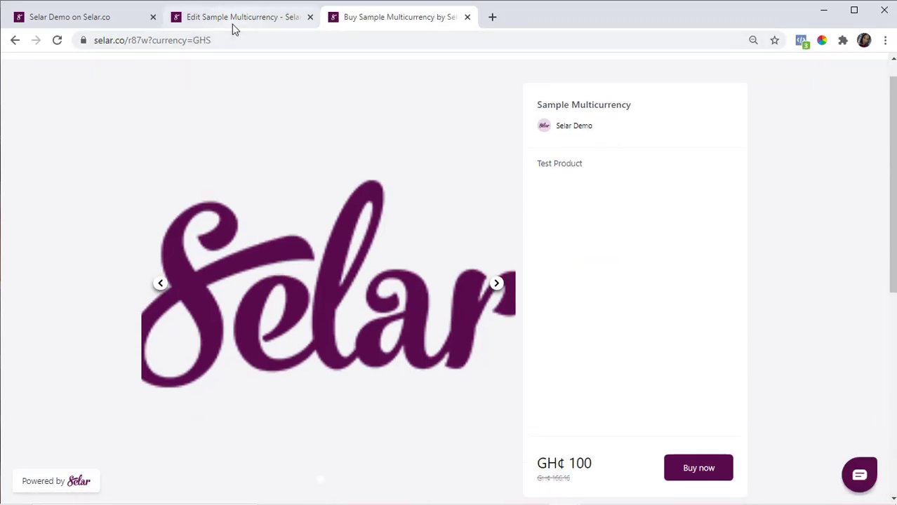
click(229, 20)
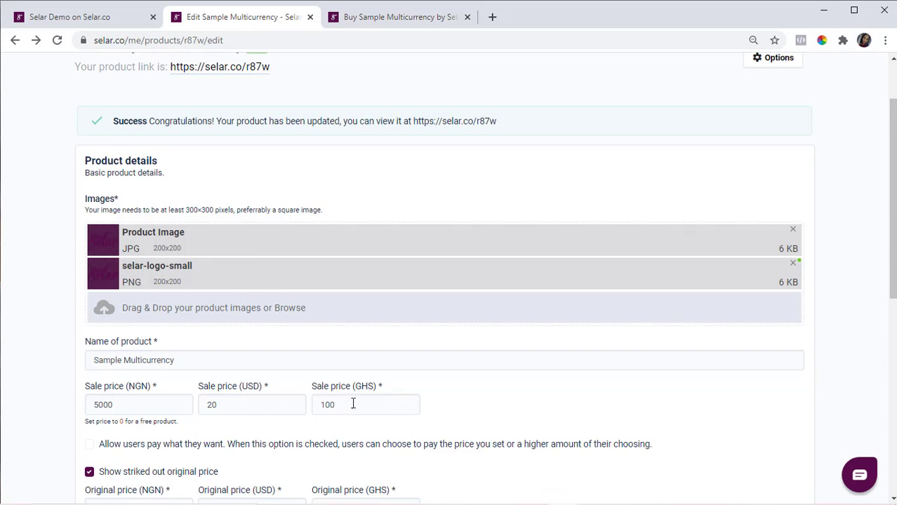
click(390, 19)
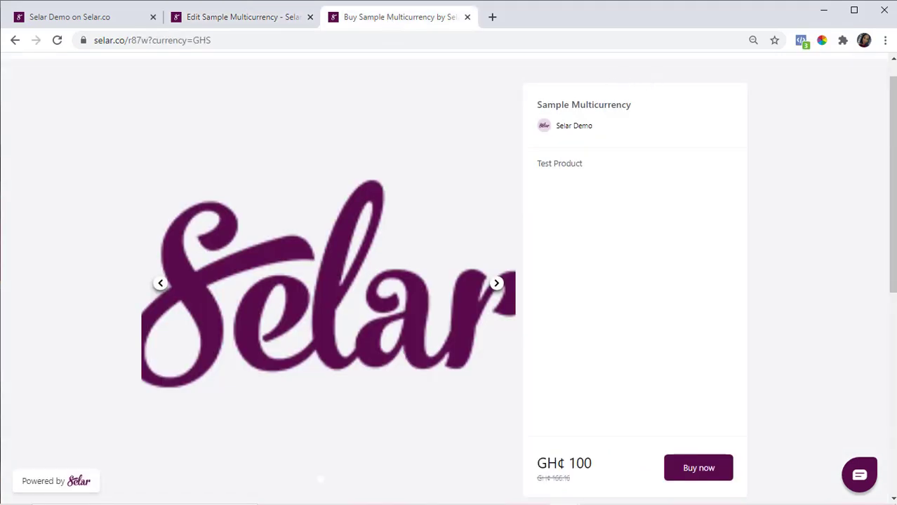
- Check the product's converted price in GBP and KES on its public page, and return to its edit page
scroll(894, 105, up, 1)
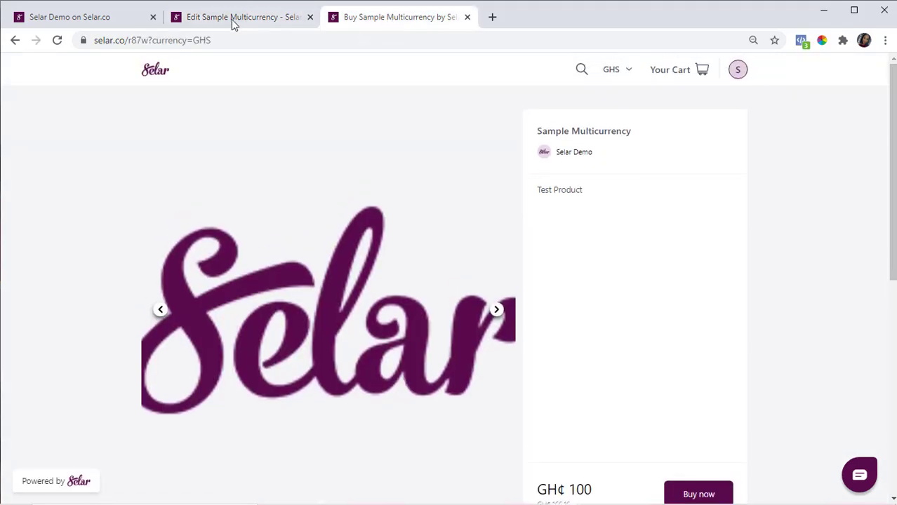
click(622, 74)
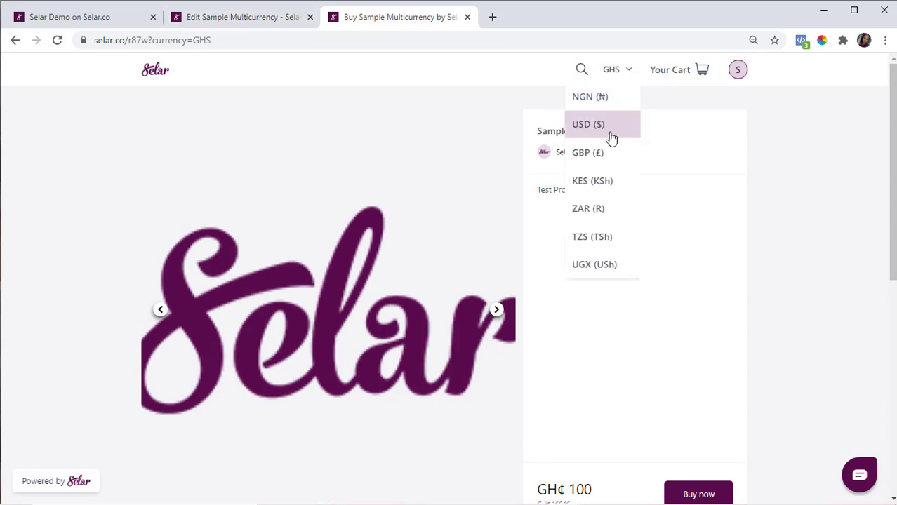
click(595, 162)
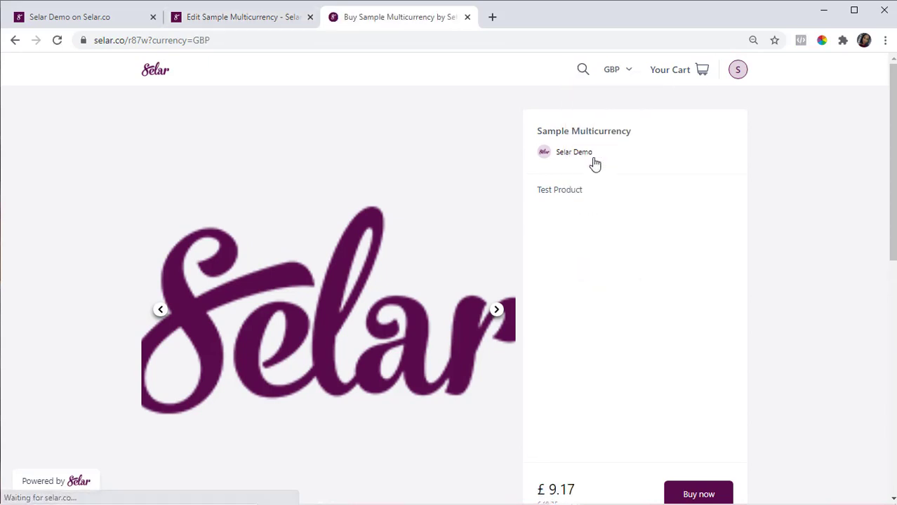
click(626, 73)
click(625, 180)
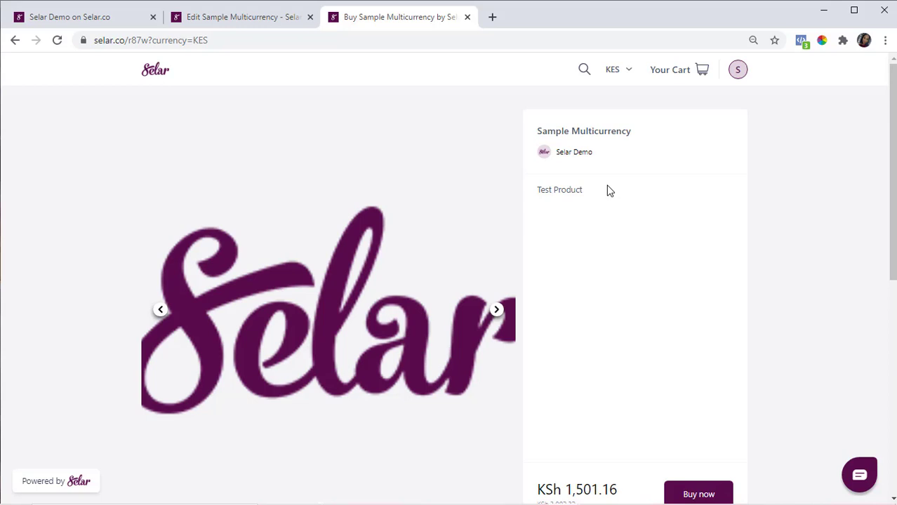
click(220, 19)
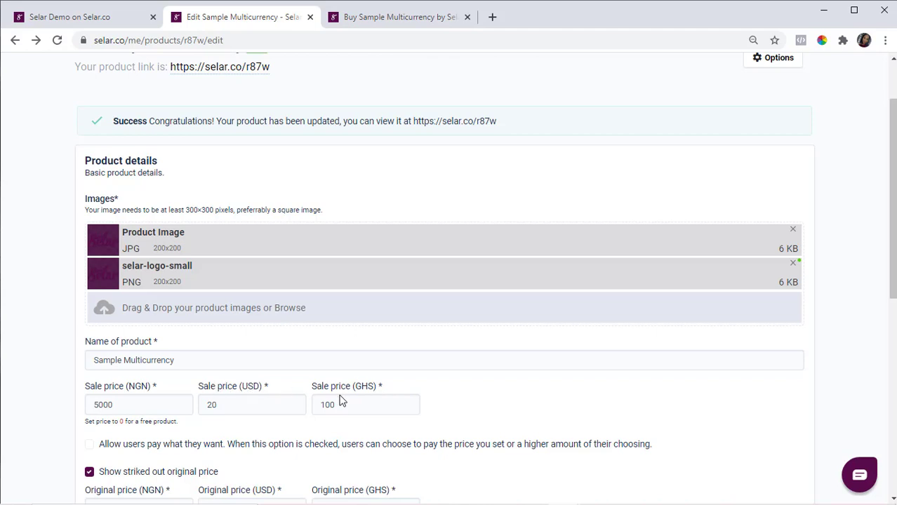
- Examine the currency choices offered on the Selar Demo store page and on the product's public page
key(ctrl+shift+Tab)
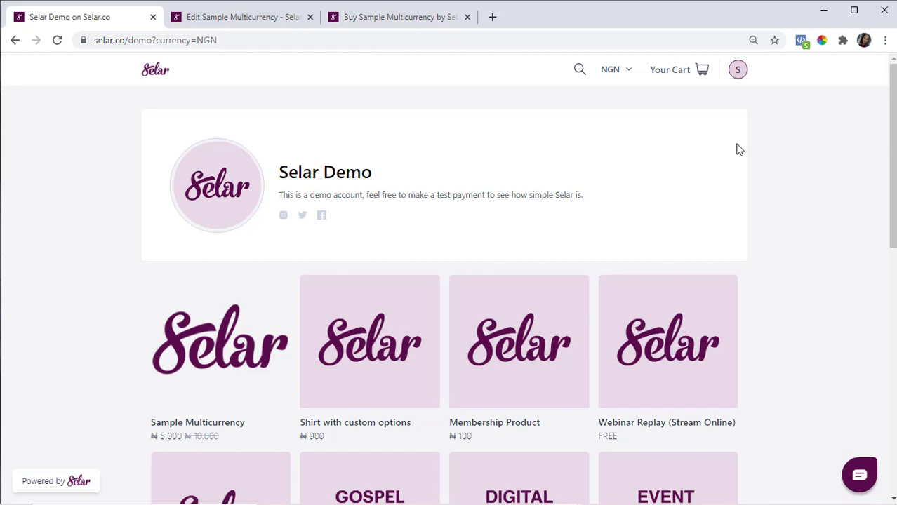
click(614, 68)
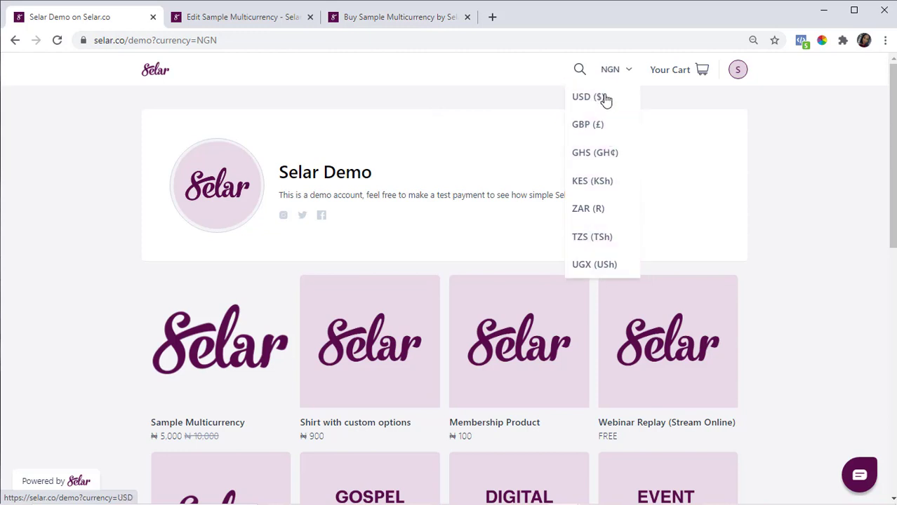
click(440, 16)
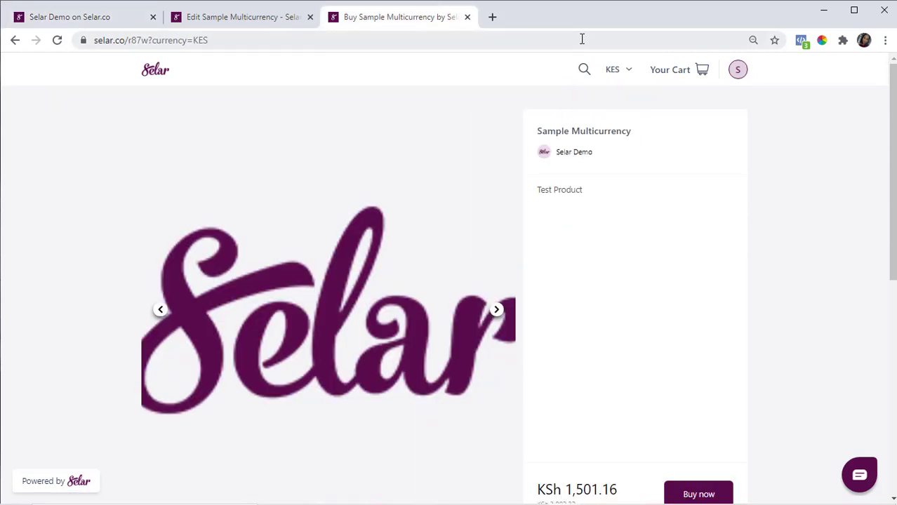
click(623, 72)
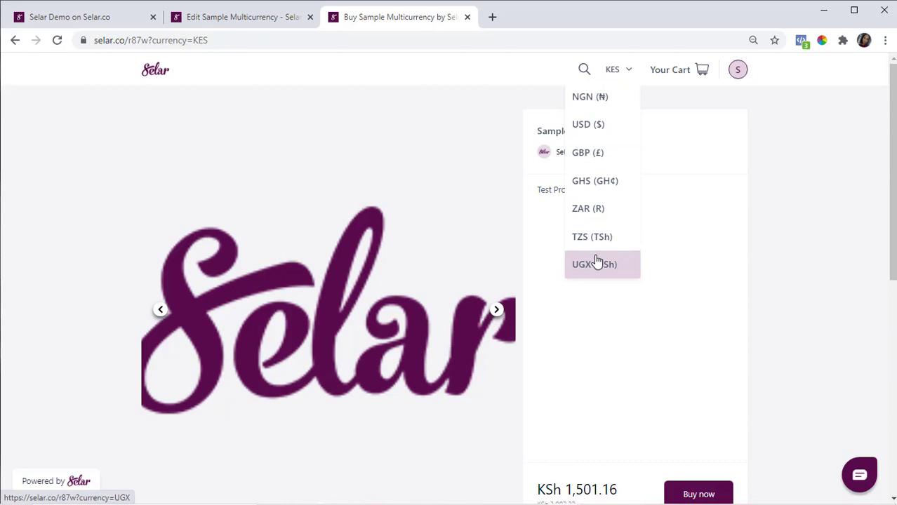
click(118, 25)
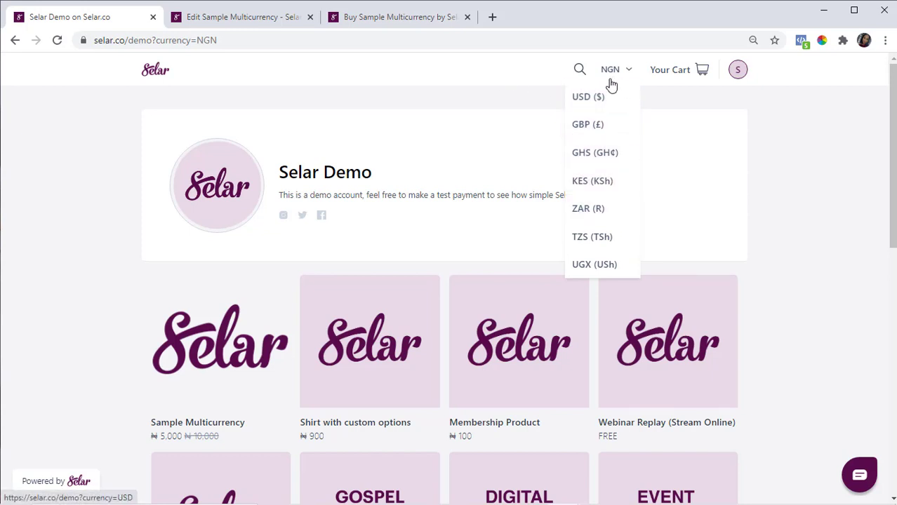
- Go from the product's edit page to the Store Currencies settings and bring up the enabled store currencies
click(254, 17)
scroll(864, 72, up, 2)
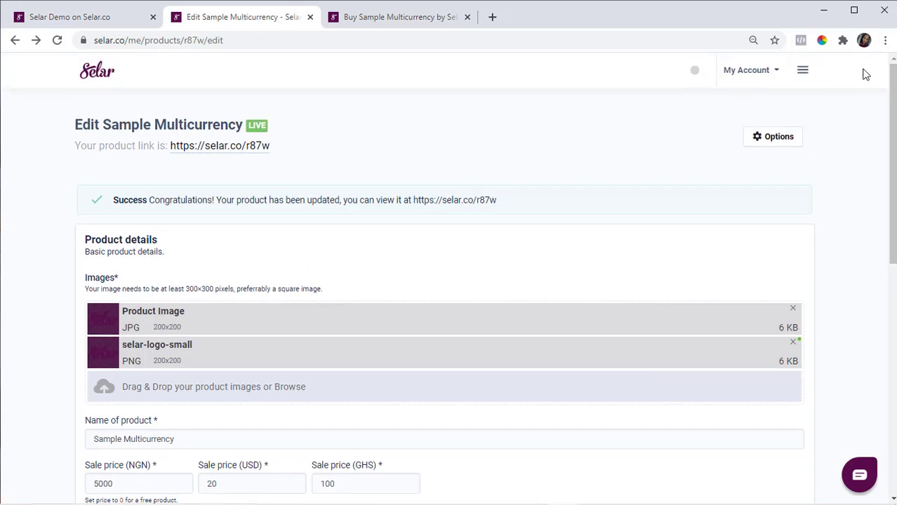
click(802, 71)
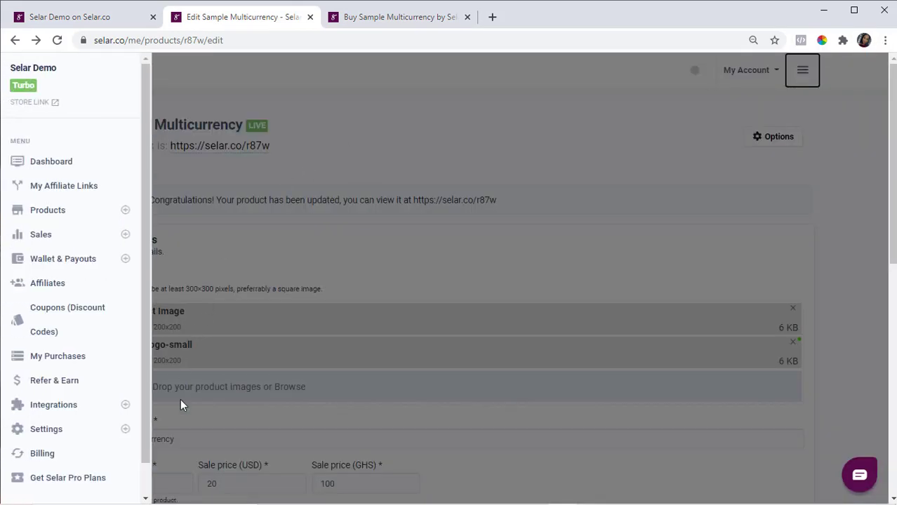
scroll(143, 476, down, 1)
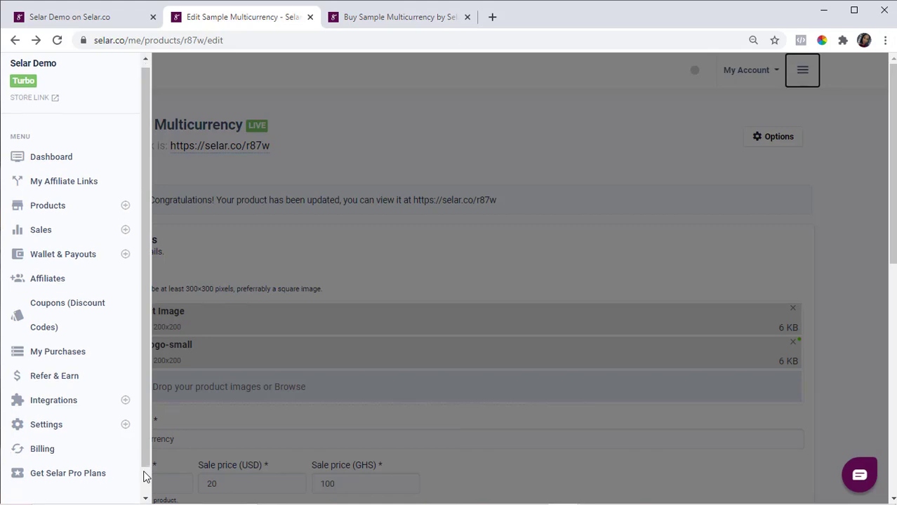
click(97, 407)
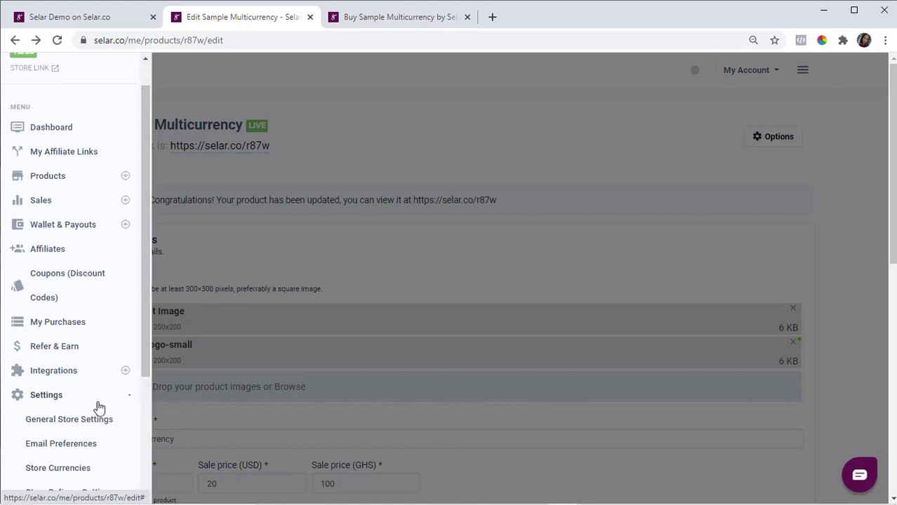
scroll(146, 429, down, 3)
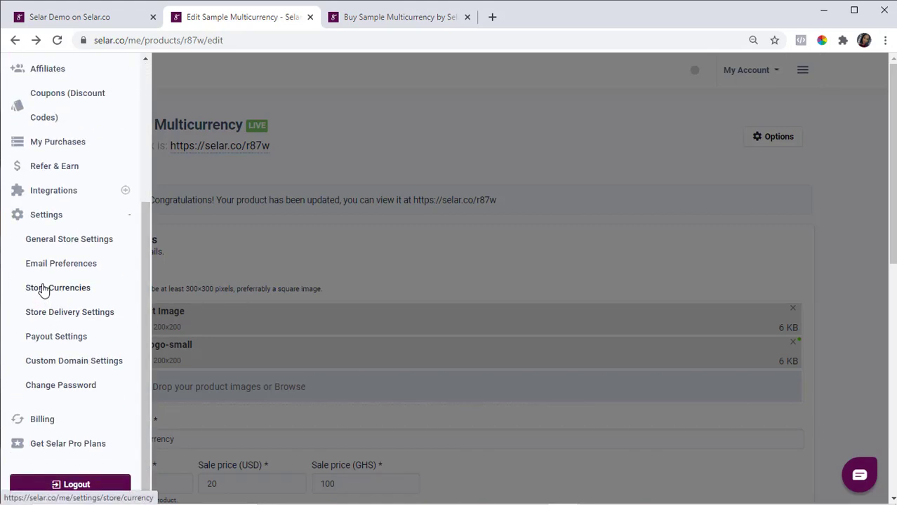
click(46, 290)
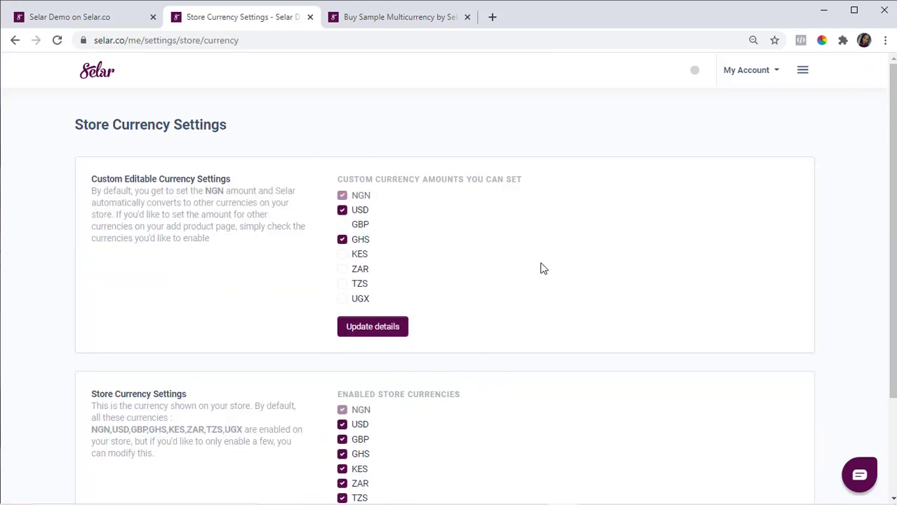
scroll(831, 370, down, 3)
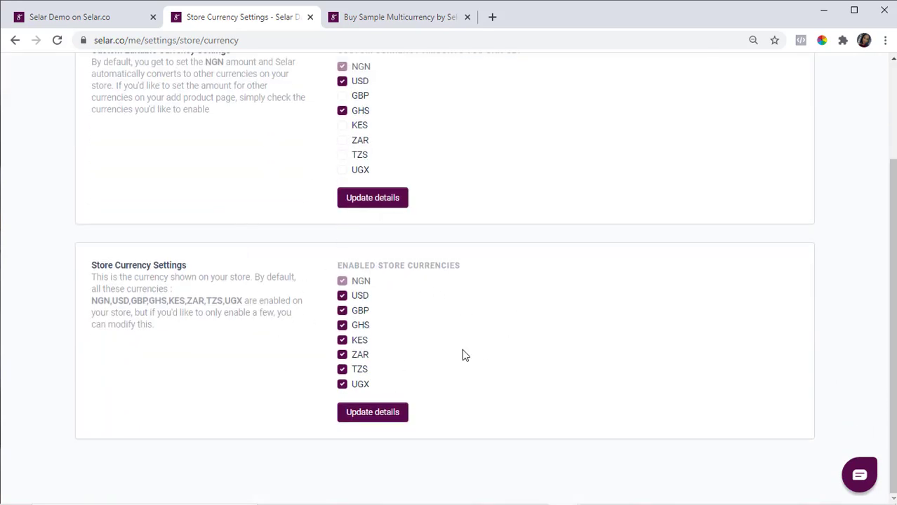
- Review the list of selectable currencies on the Sample Multicurrency public page
click(418, 19)
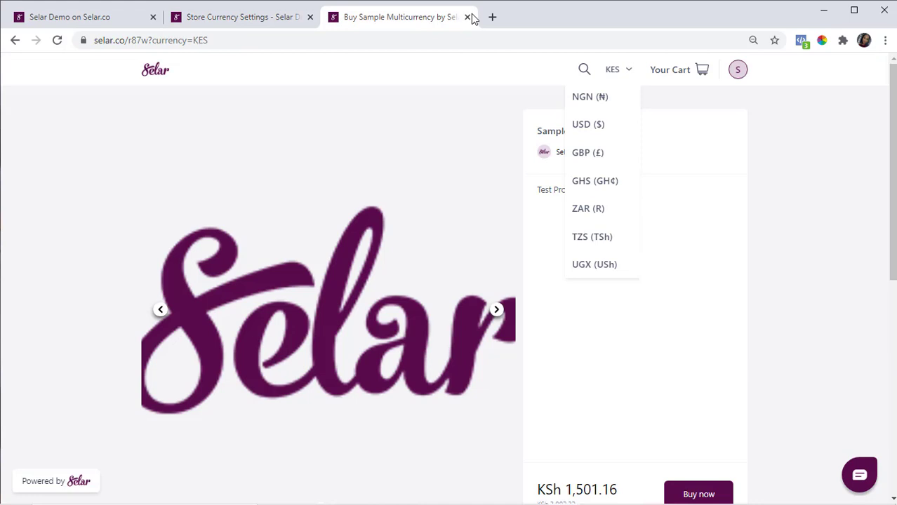
click(631, 76)
triple_click(629, 75)
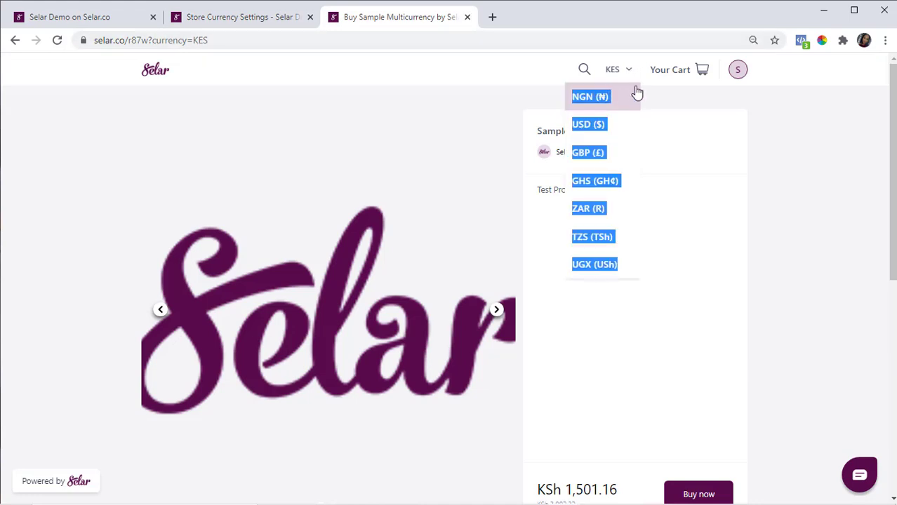
click(680, 125)
click(619, 71)
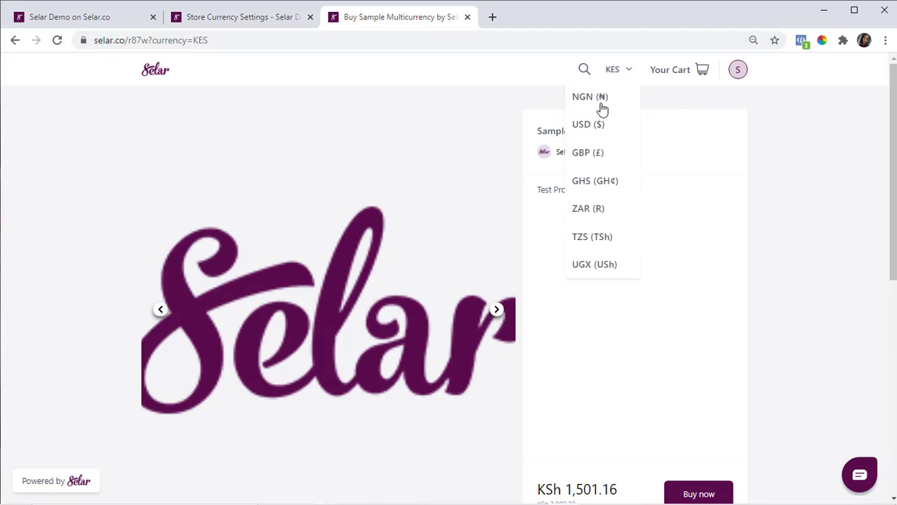
- Disable UGX, TZS, ZAR, KES and GBP in the enabled store currencies and save the Store Currency Settings
click(226, 21)
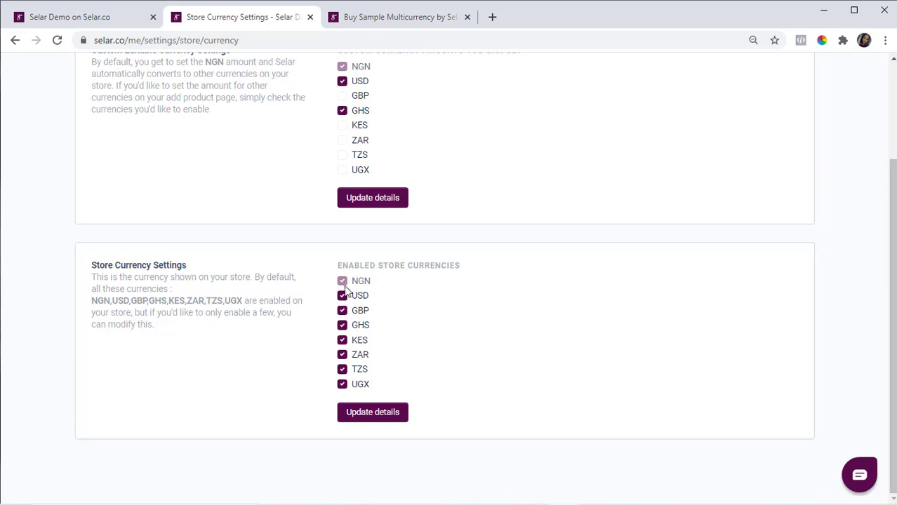
click(341, 384)
click(342, 369)
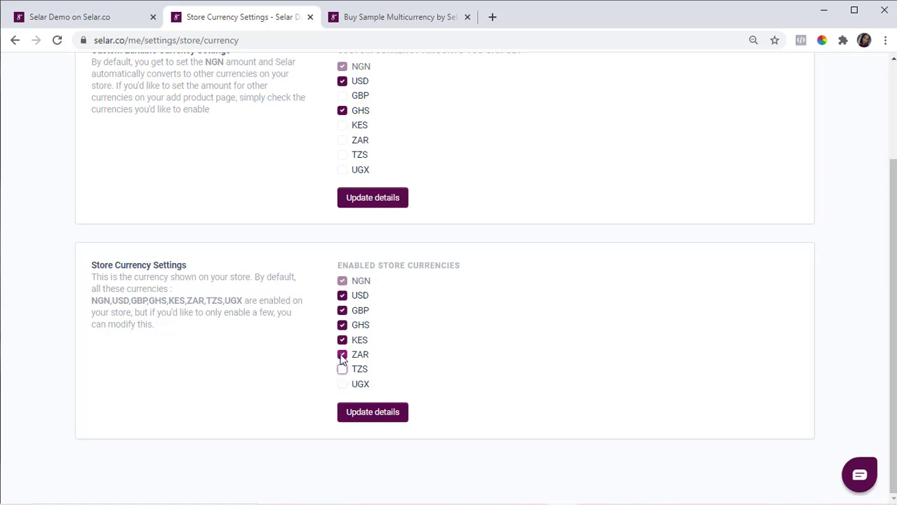
click(341, 354)
click(342, 341)
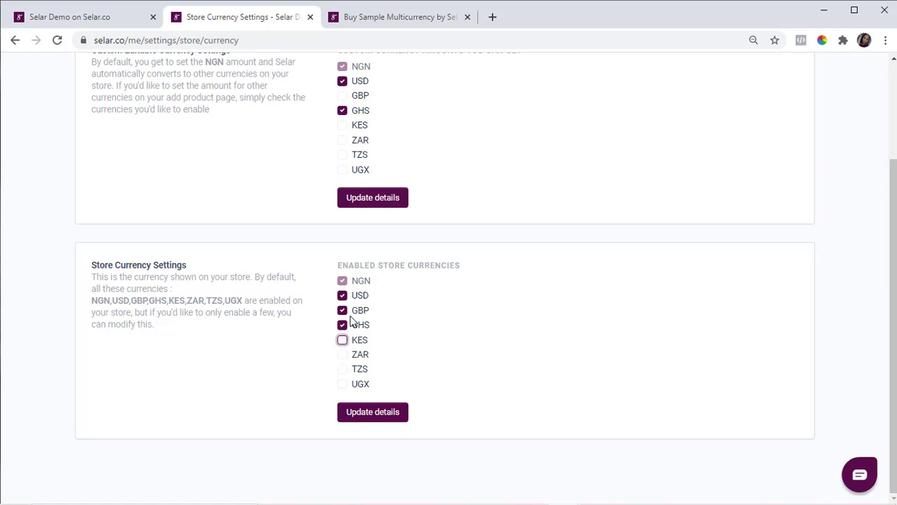
click(341, 312)
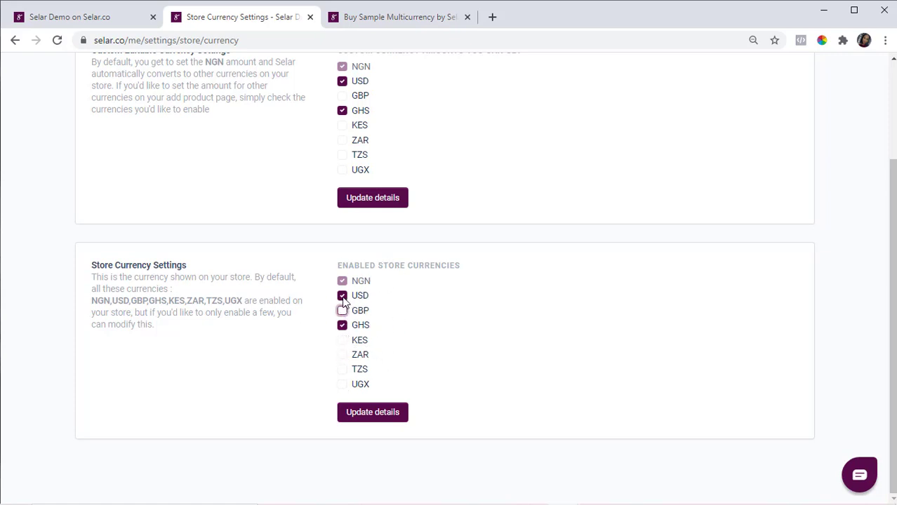
click(370, 420)
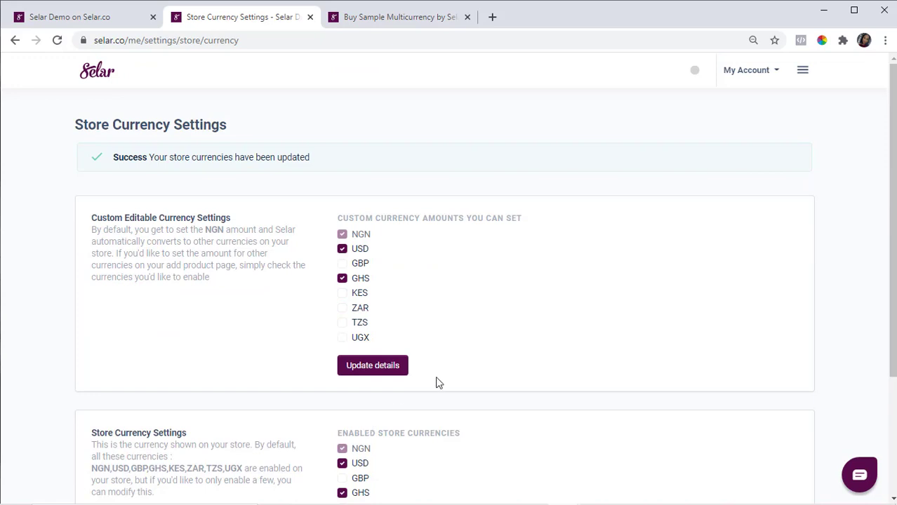
- Reload the Sample Multicurrency public page and check its currency choices against the enabled store currencies
click(381, 19)
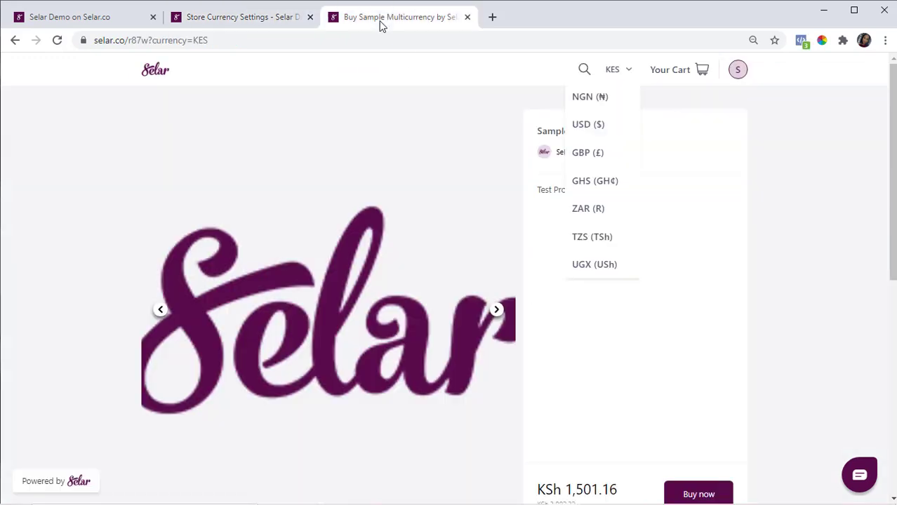
click(57, 40)
click(623, 72)
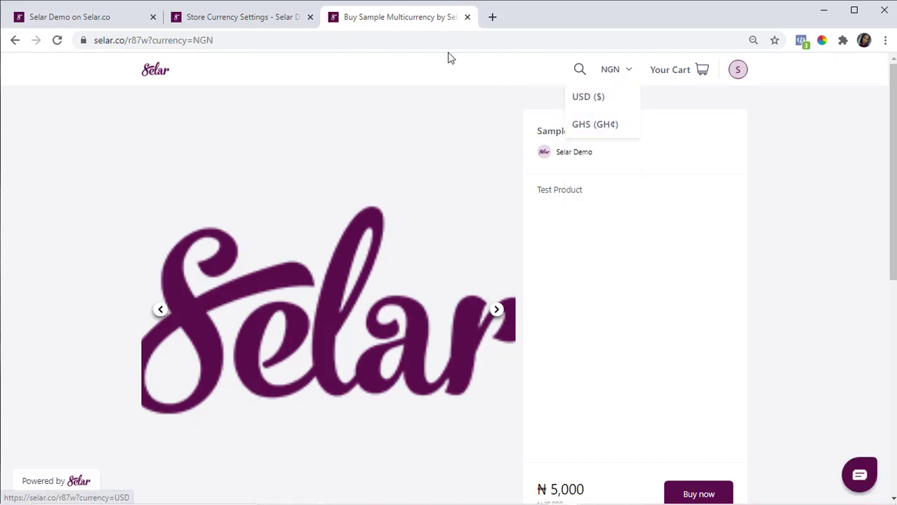
click(249, 22)
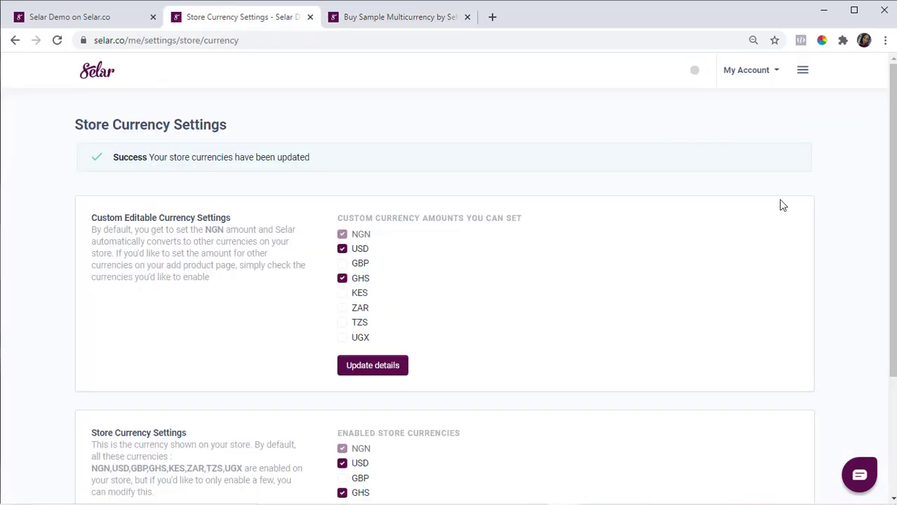
scroll(892, 395, down, 3)
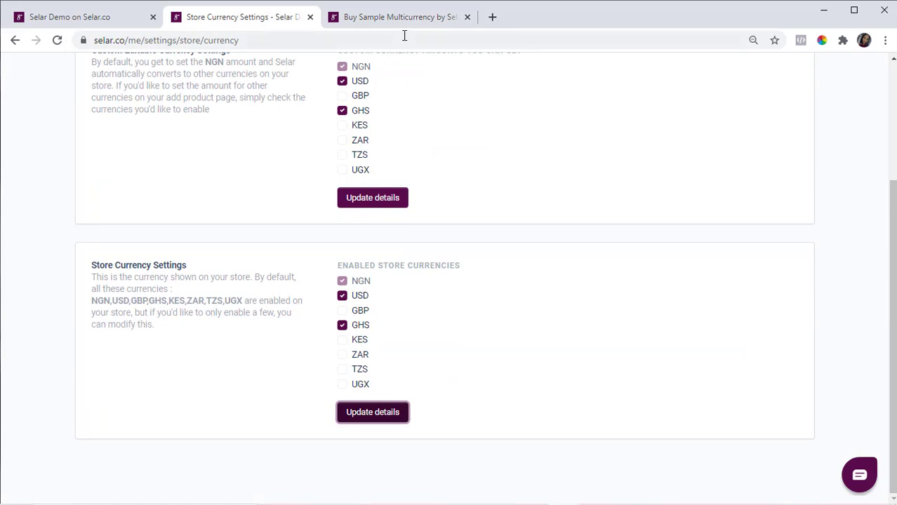
click(393, 16)
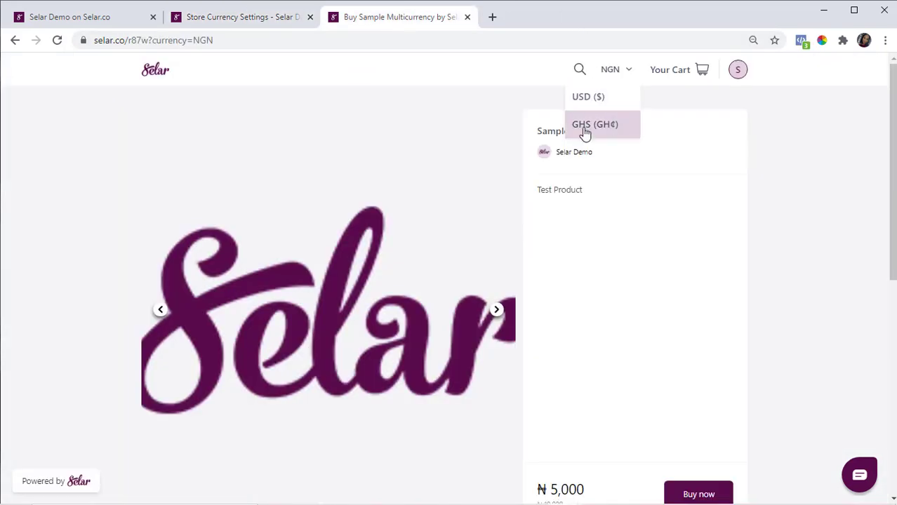
- Reload the Selar Demo store page and check which currencies its visitors can select
click(88, 18)
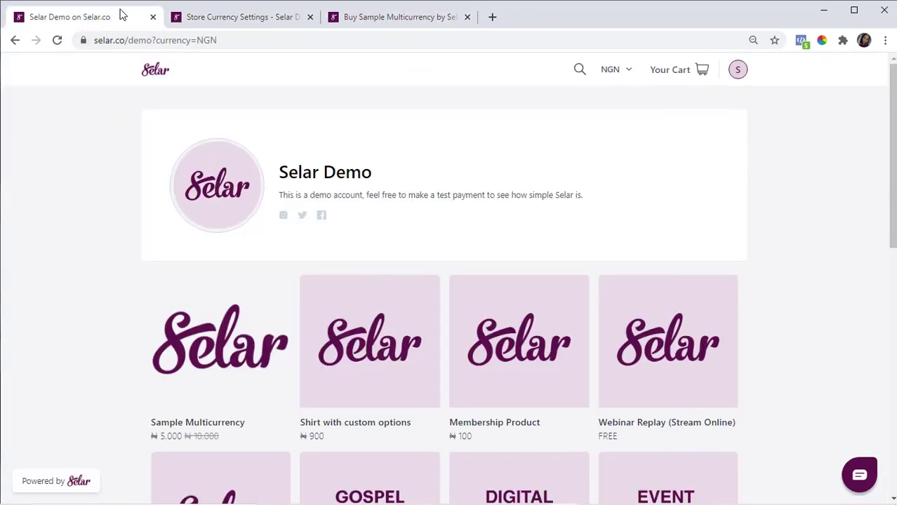
click(611, 70)
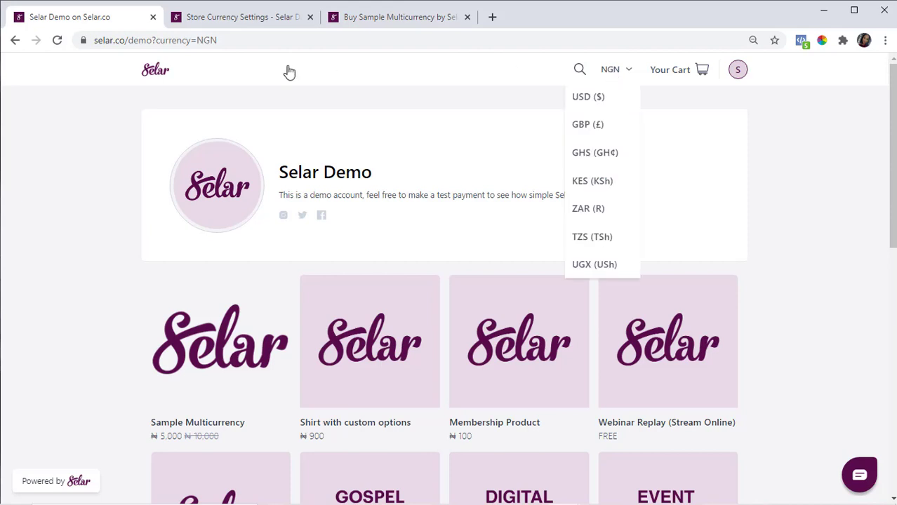
click(57, 41)
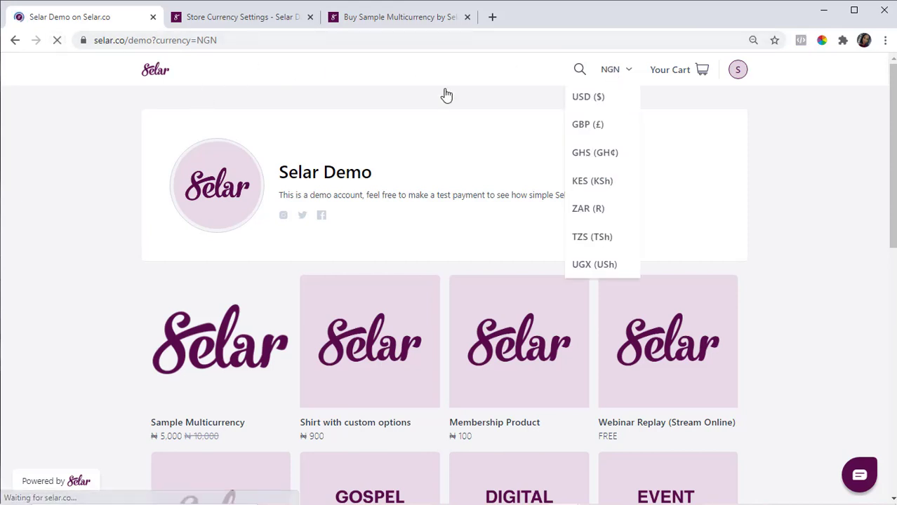
click(617, 71)
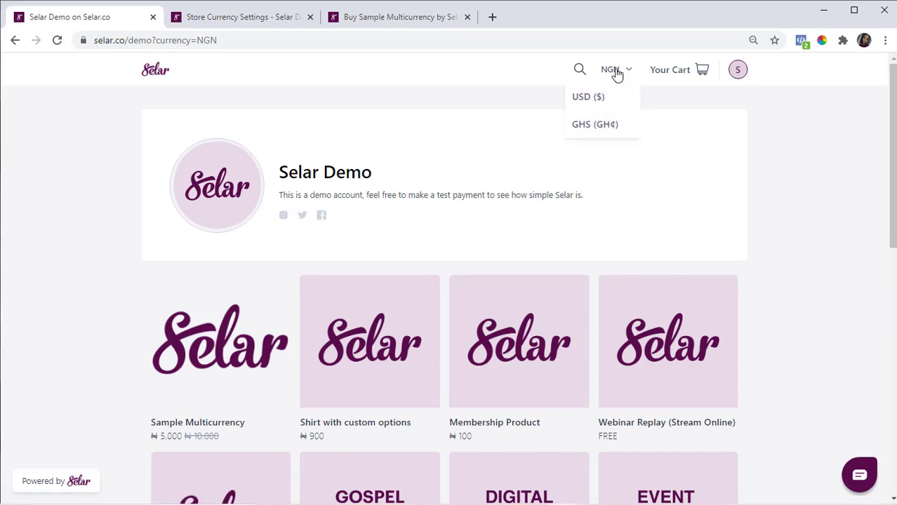
- Compare the product page's currency choices with the store currency settings once more, and close the product page's currency list
click(380, 18)
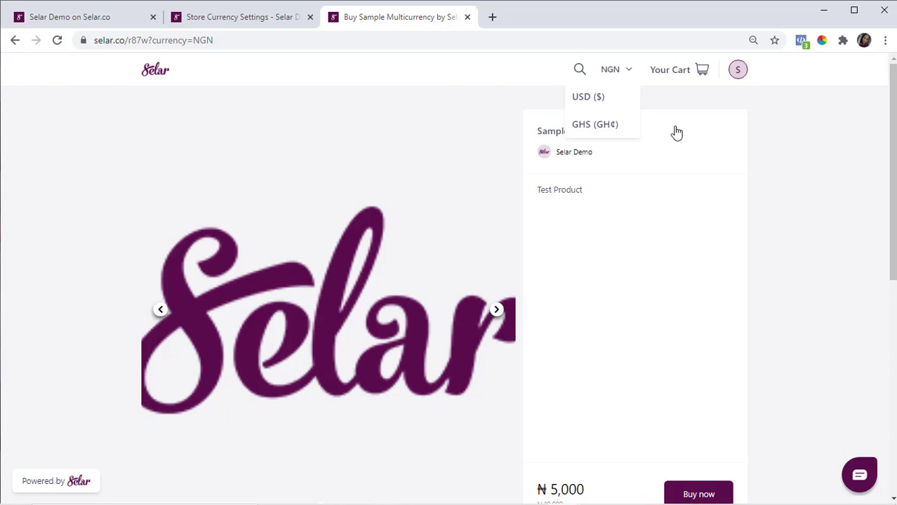
click(223, 16)
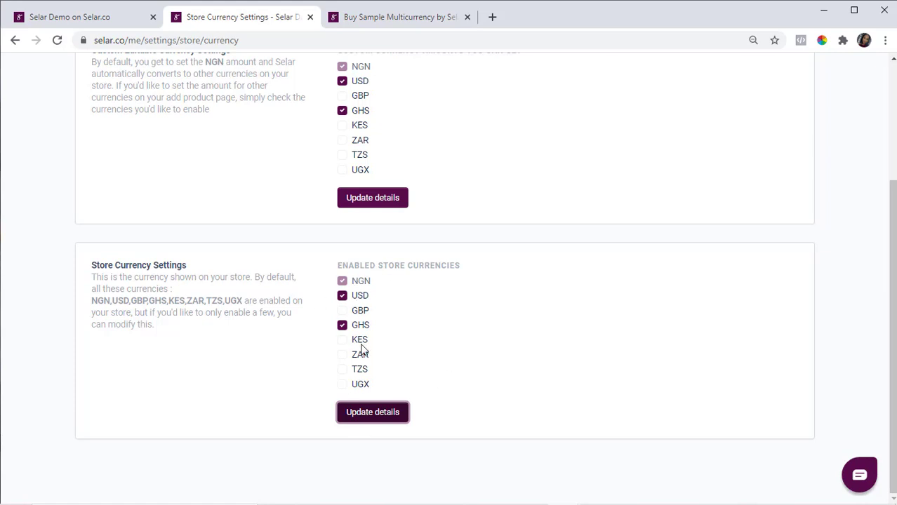
click(395, 19)
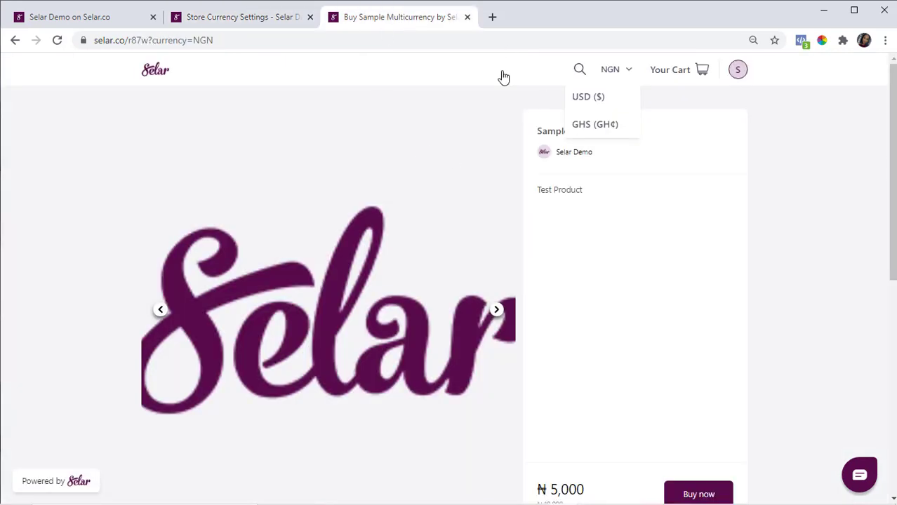
click(650, 244)
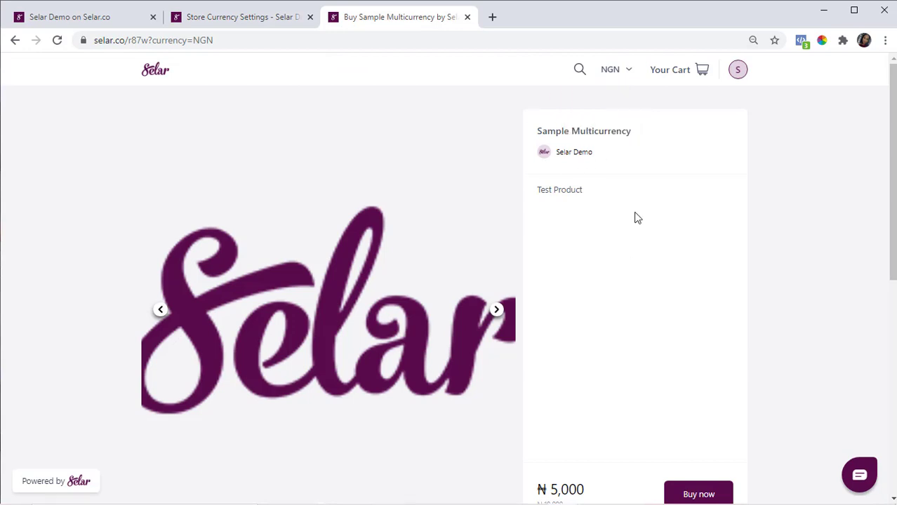